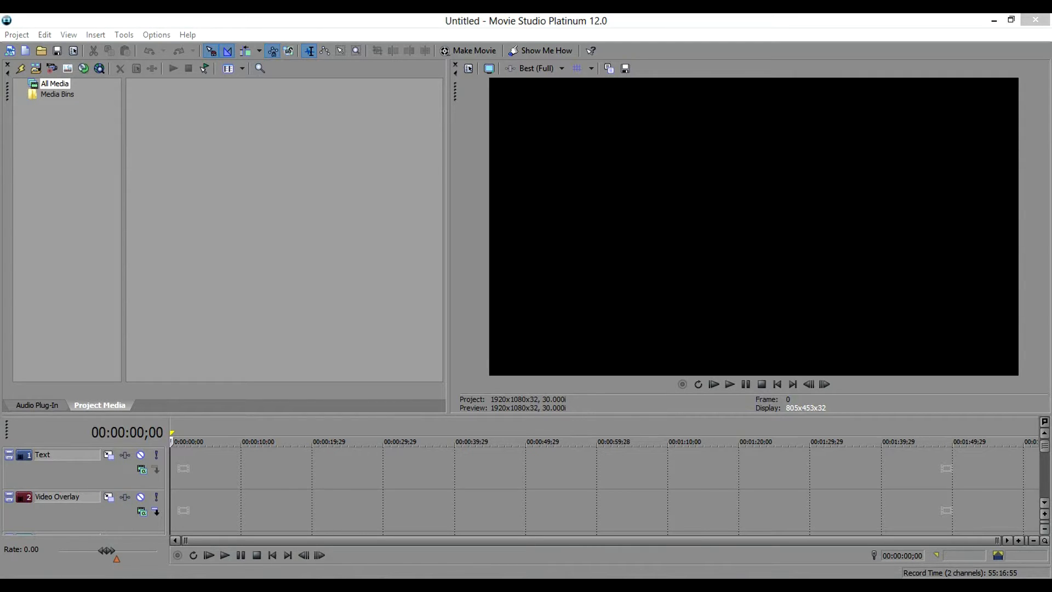
# Import VID00404.mp4 from the 2014-05-16 folder, plus End Title.mp4 and Opening Title.mp4 from the Title folder, into the project media.
pyautogui.moveTo(86, 586)
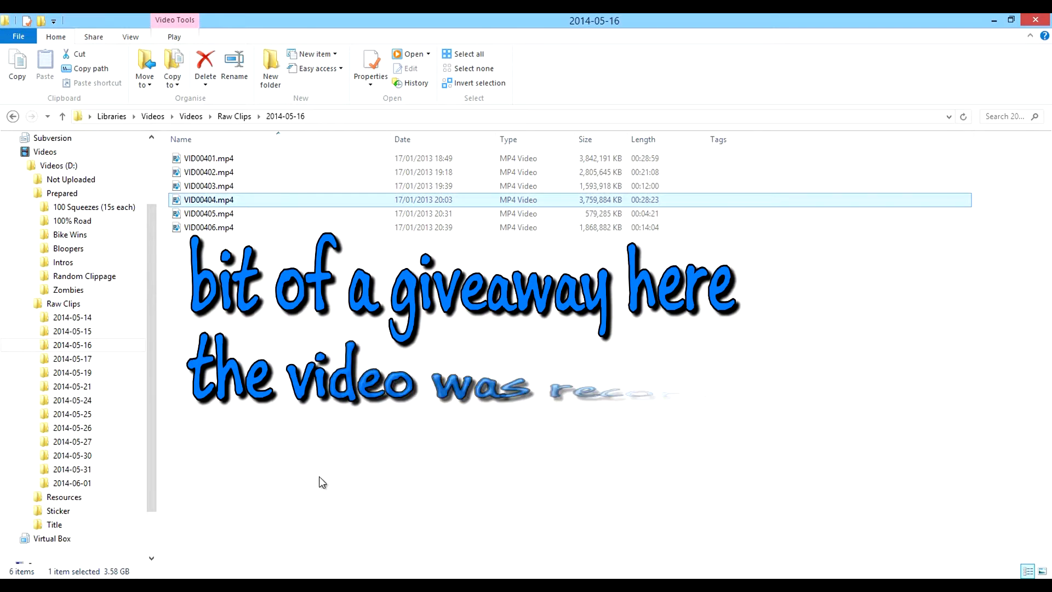
pyautogui.moveTo(206, 200); pyautogui.dragTo(371, 251)
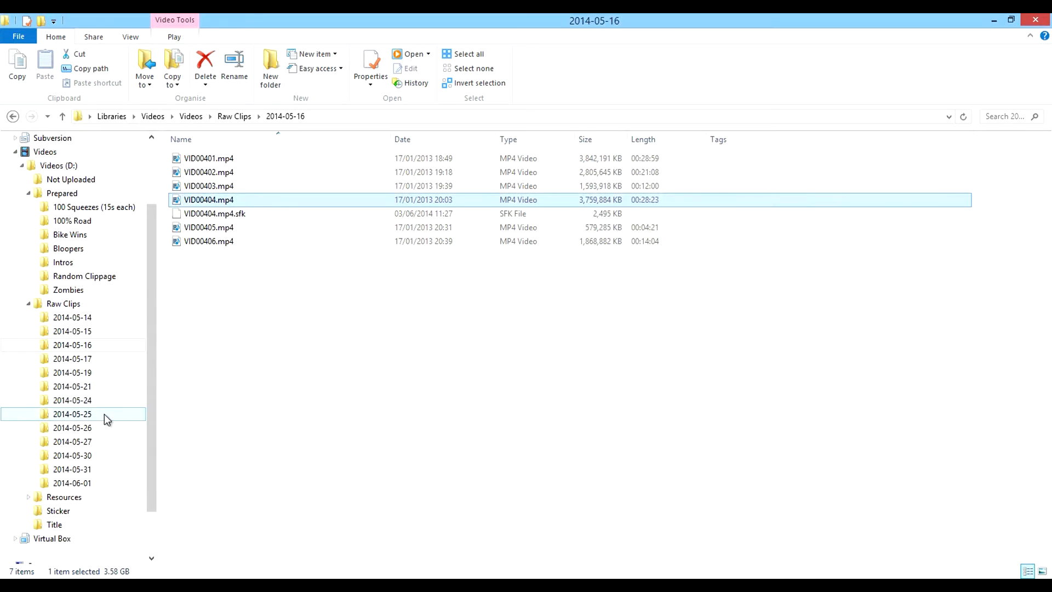
pyautogui.click(69, 526)
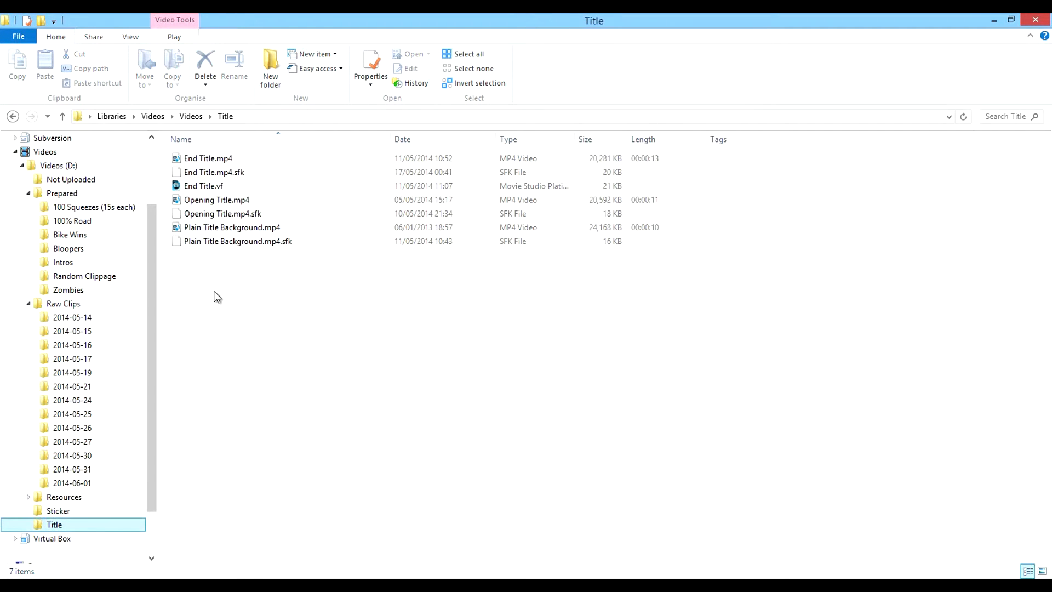
pyautogui.click(230, 160)
pyautogui.keyDown('ctrl'); pyautogui.click(220, 202); pyautogui.keyUp('ctrl')
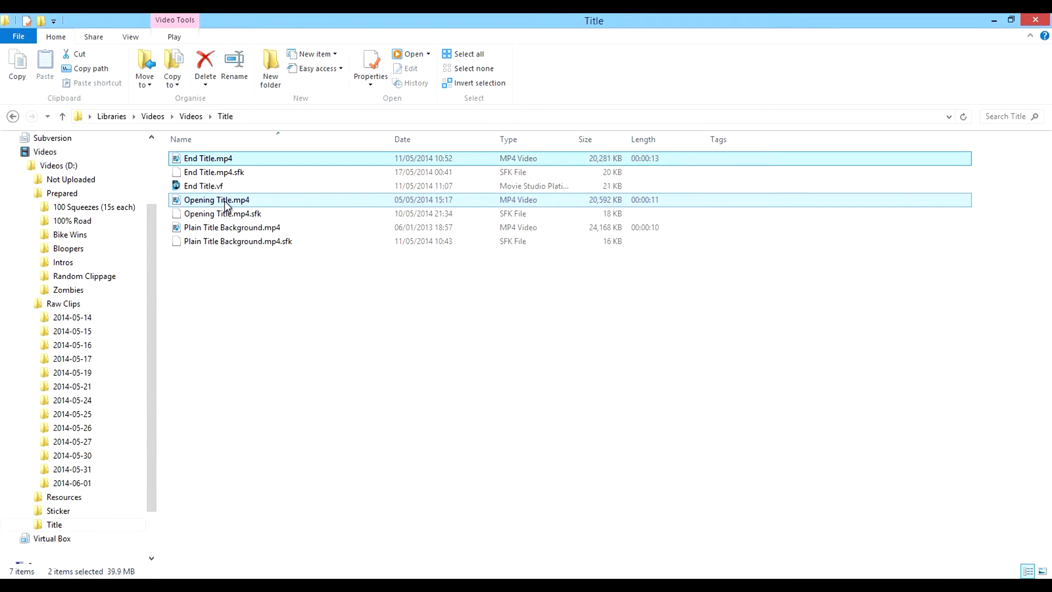
pyautogui.moveTo(222, 203); pyautogui.dragTo(328, 219)
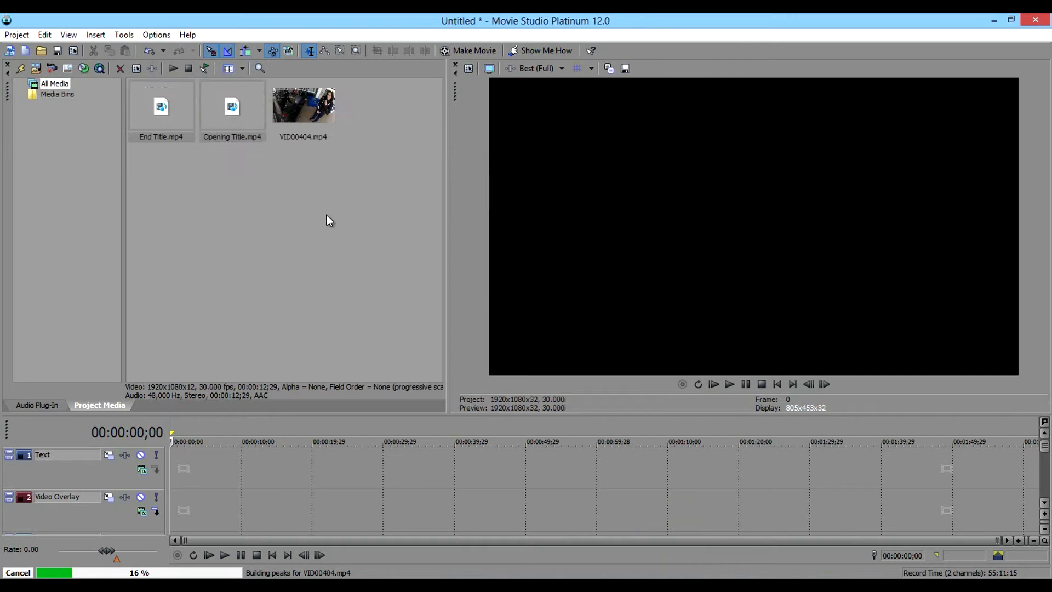
# Import Trolley.mp4 from the Prepared > Intros folder into the project media.
pyautogui.hotkey('alt', 'Tab')
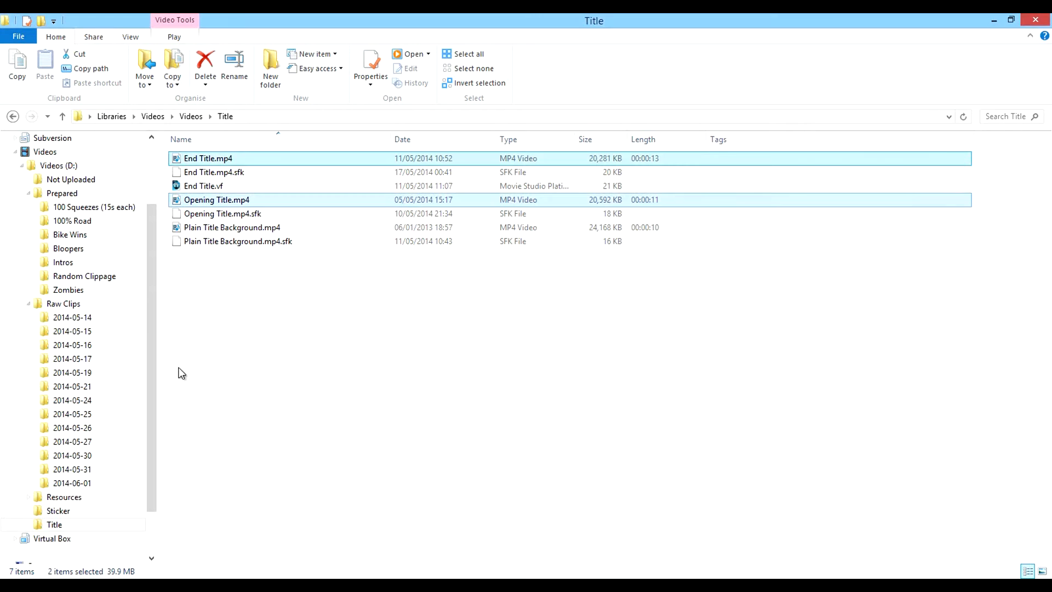
pyautogui.click(64, 263)
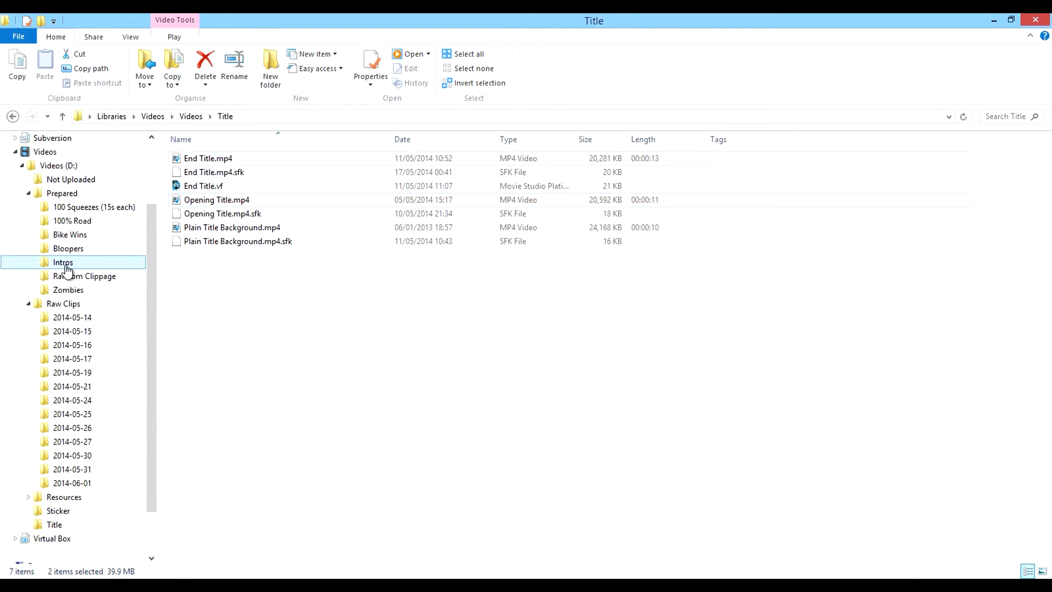
pyautogui.click(209, 243)
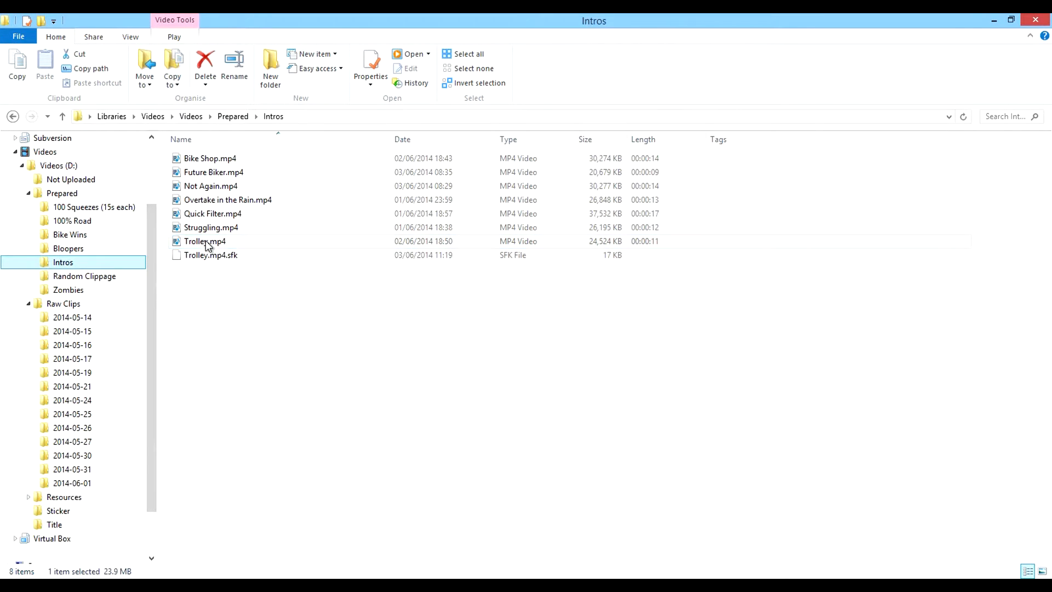
pyautogui.moveTo(227, 245); pyautogui.dragTo(755, 326)
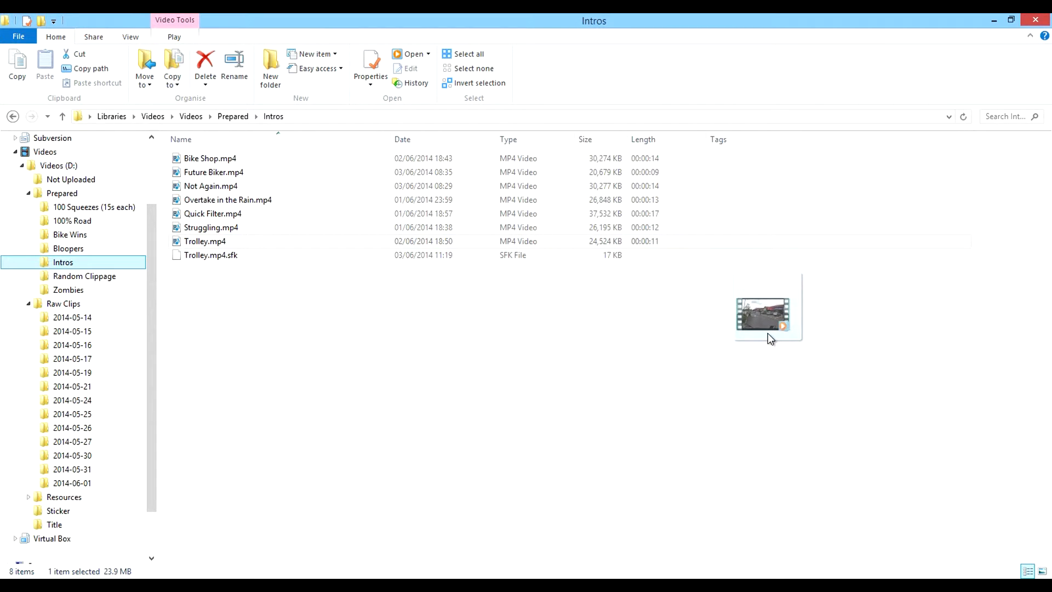
pyautogui.moveTo(768, 333); pyautogui.dragTo(689, 590)
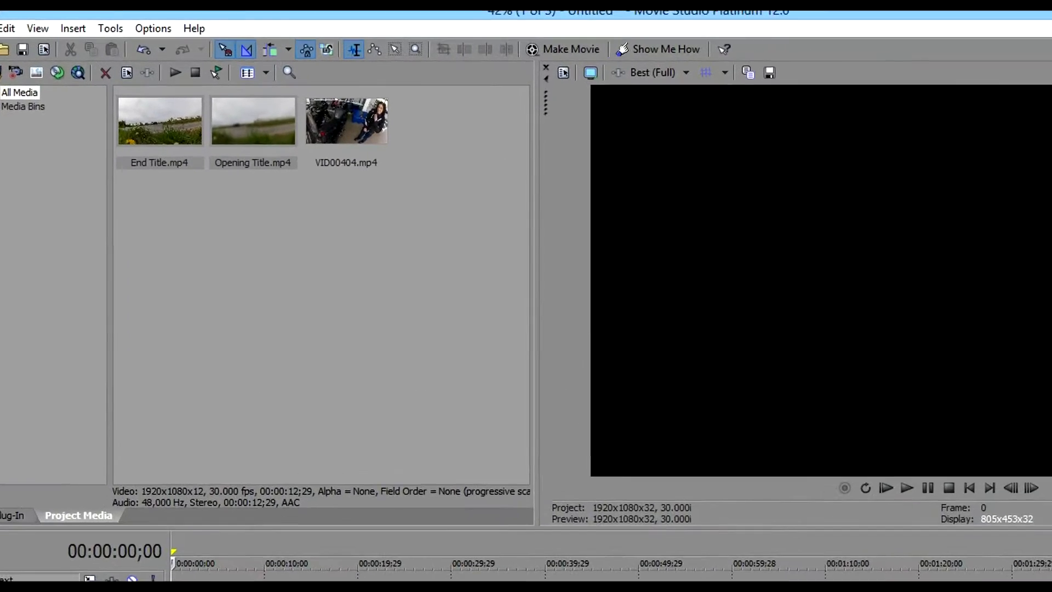
pyautogui.moveTo(689, 590); pyautogui.dragTo(399, 273)
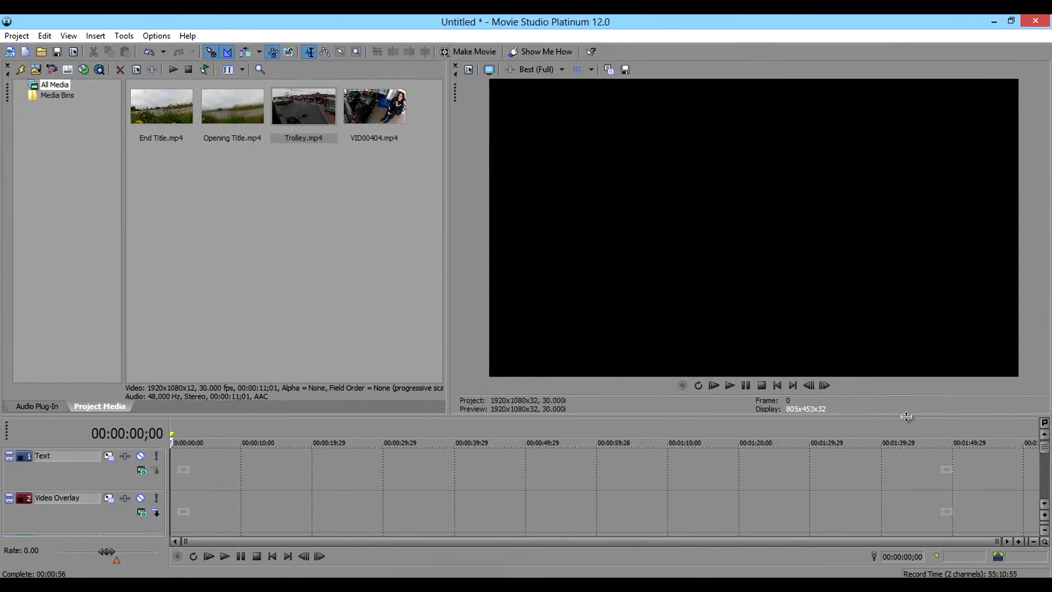
# Enlarge the timeline area to review the available tracks, then shrink it again to give the preview more room.
pyautogui.moveTo(907, 417); pyautogui.dragTo(907, 384)
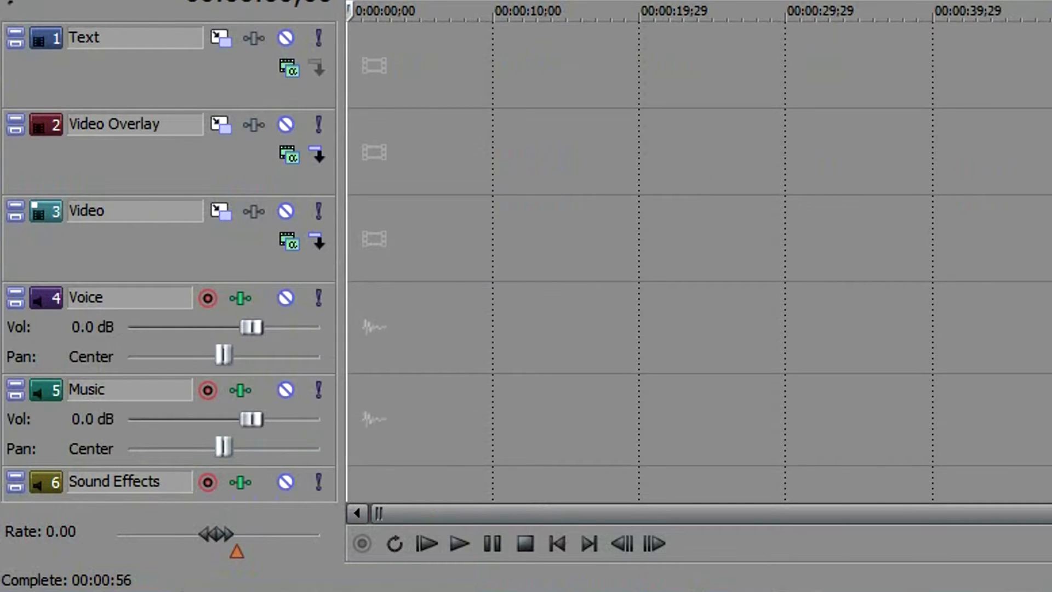
pyautogui.scroll(-3, 699, 262)
pyautogui.scroll(3, 700, 262)
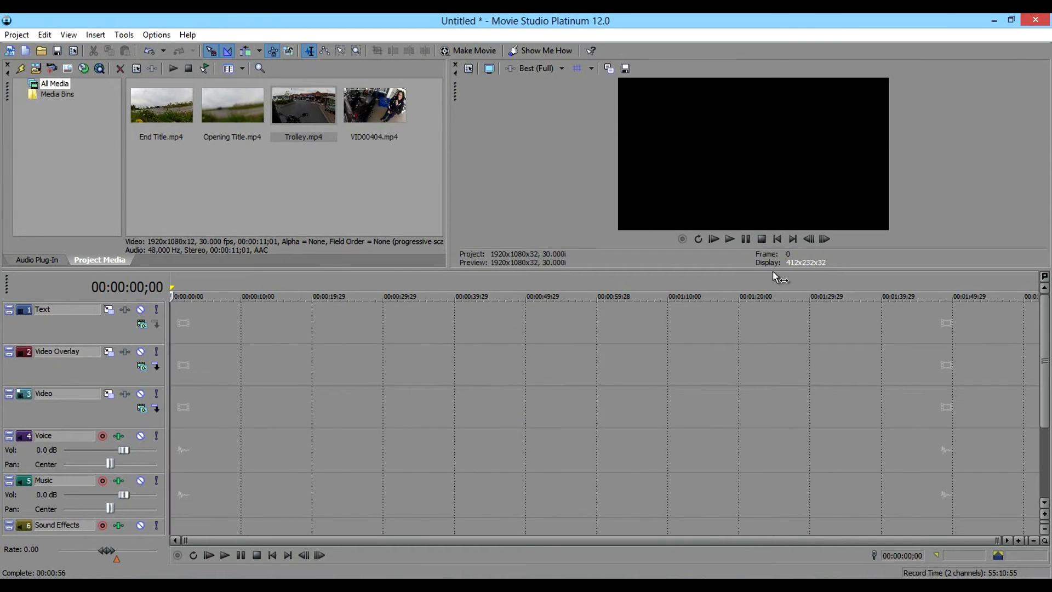
pyautogui.moveTo(775, 269); pyautogui.dragTo(799, 390)
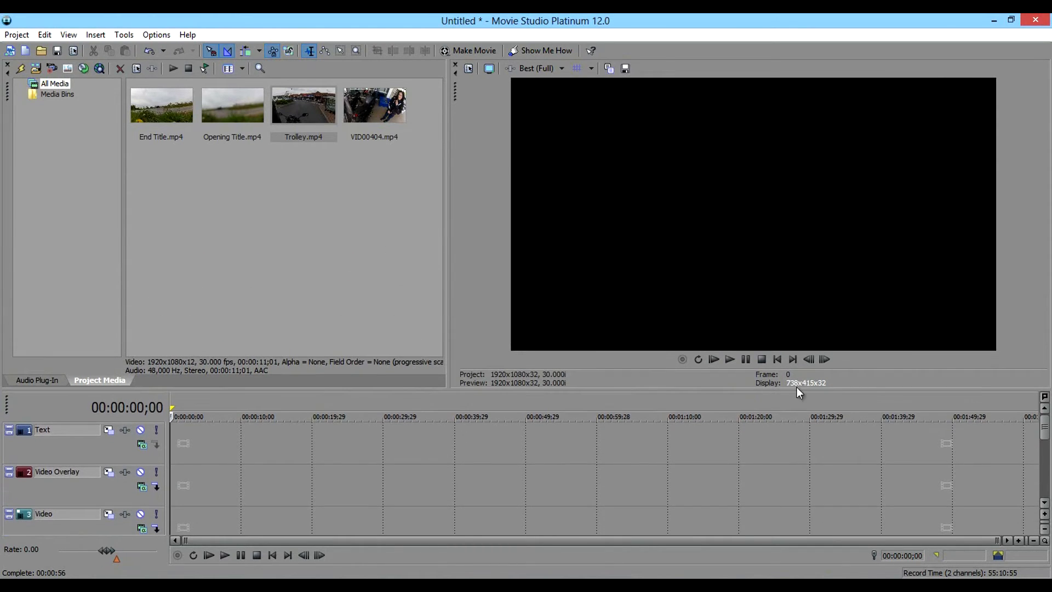
# Place Trolley.mp4 at the very start of the Video track, with its audio on the Voice track.
pyautogui.click(1045, 502)
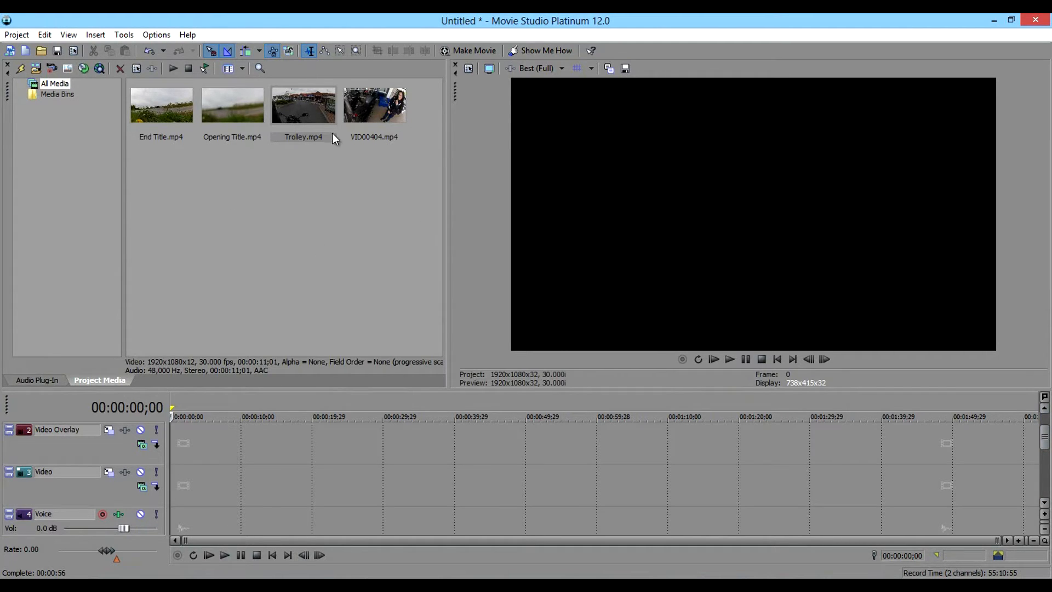
pyautogui.moveTo(310, 118); pyautogui.dragTo(307, 171)
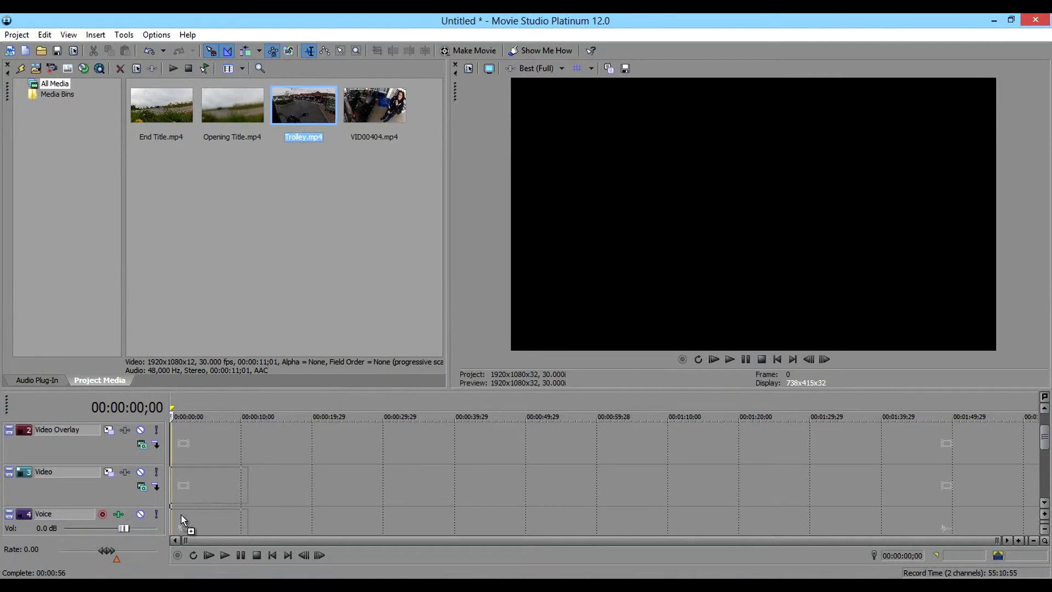
pyautogui.moveTo(181, 514); pyautogui.dragTo(181, 515)
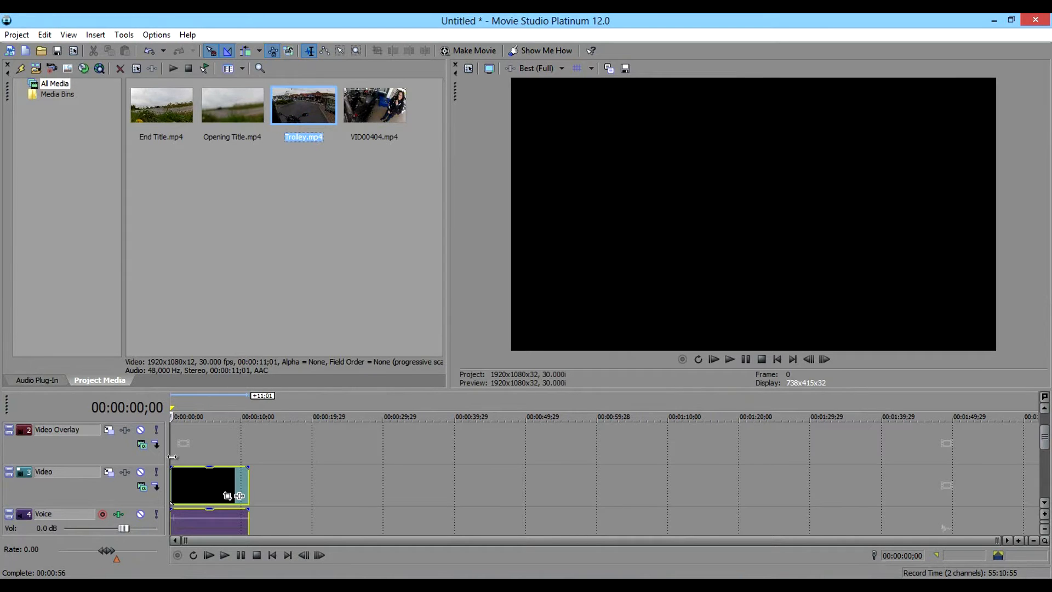
# Play part of the Trolley clip in the preview to check it.
pyautogui.click(190, 478)
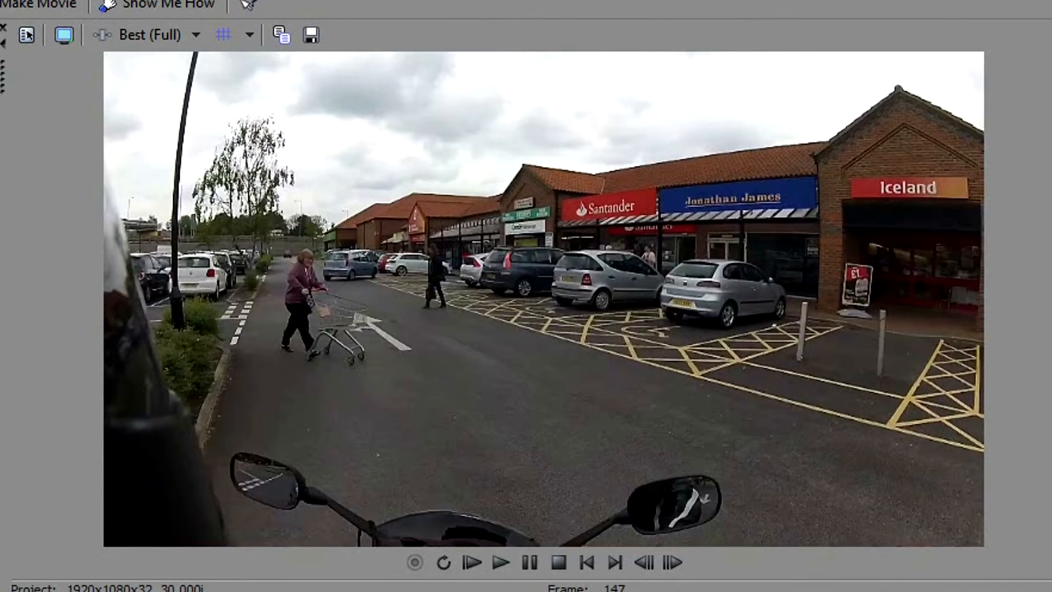
pyautogui.click(482, 563)
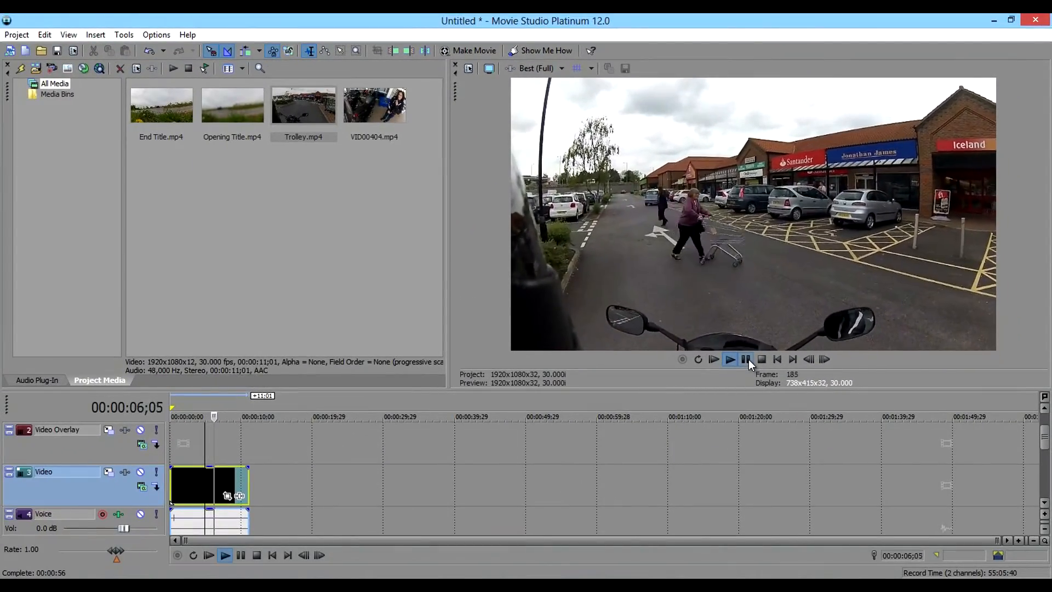
pyautogui.click(749, 359)
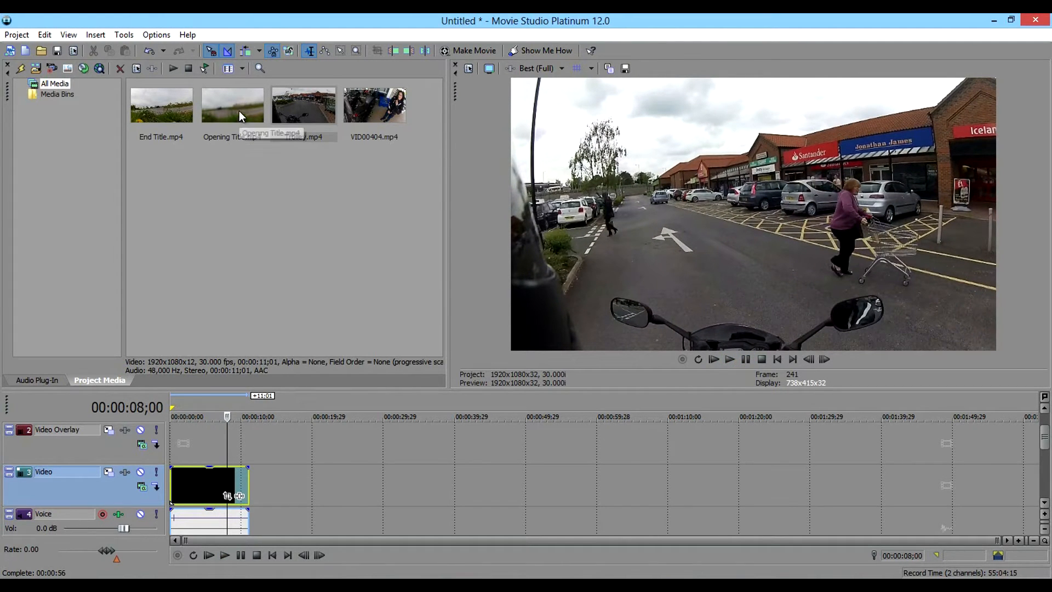
# Add Opening Title.mp4 to the Video track directly against the end of the Trolley clip and play across the cut.
pyautogui.moveTo(239, 111); pyautogui.dragTo(267, 349)
pyautogui.moveTo(285, 465); pyautogui.dragTo(286, 488)
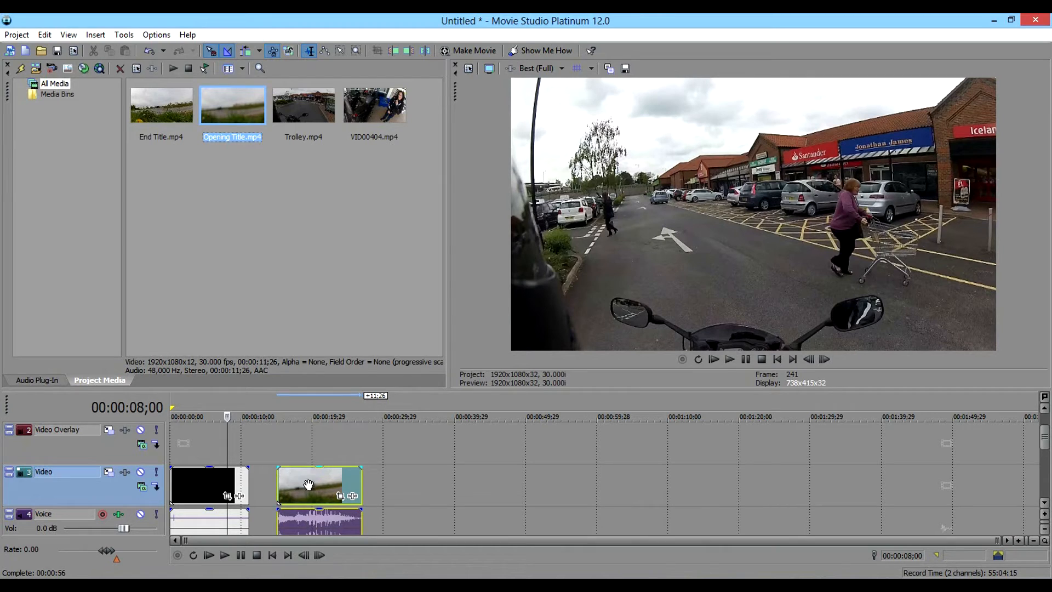
pyautogui.click(266, 456)
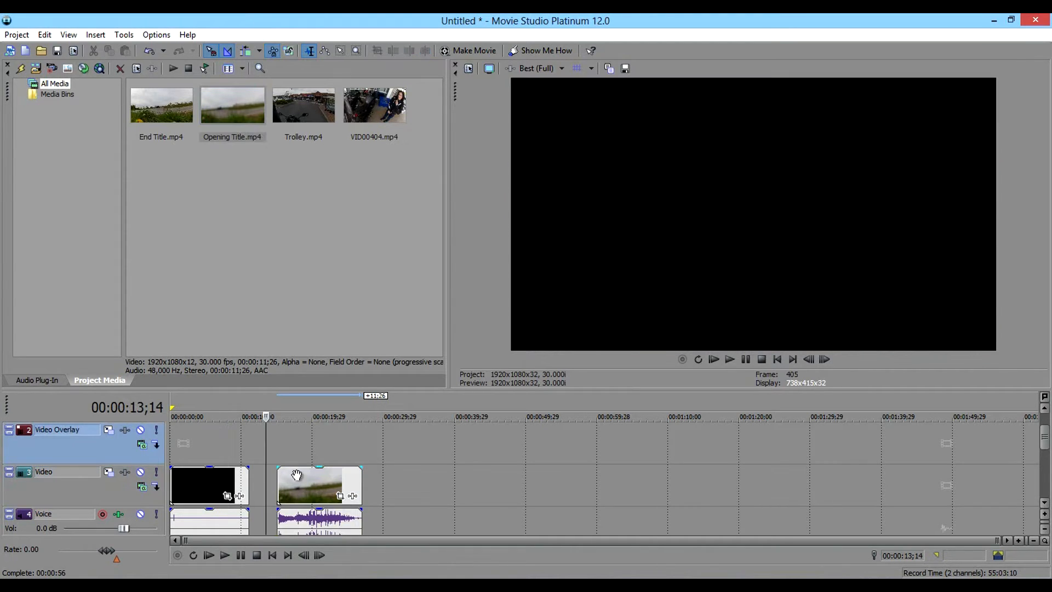
pyautogui.moveTo(307, 501); pyautogui.dragTo(280, 501)
pyautogui.click(230, 456)
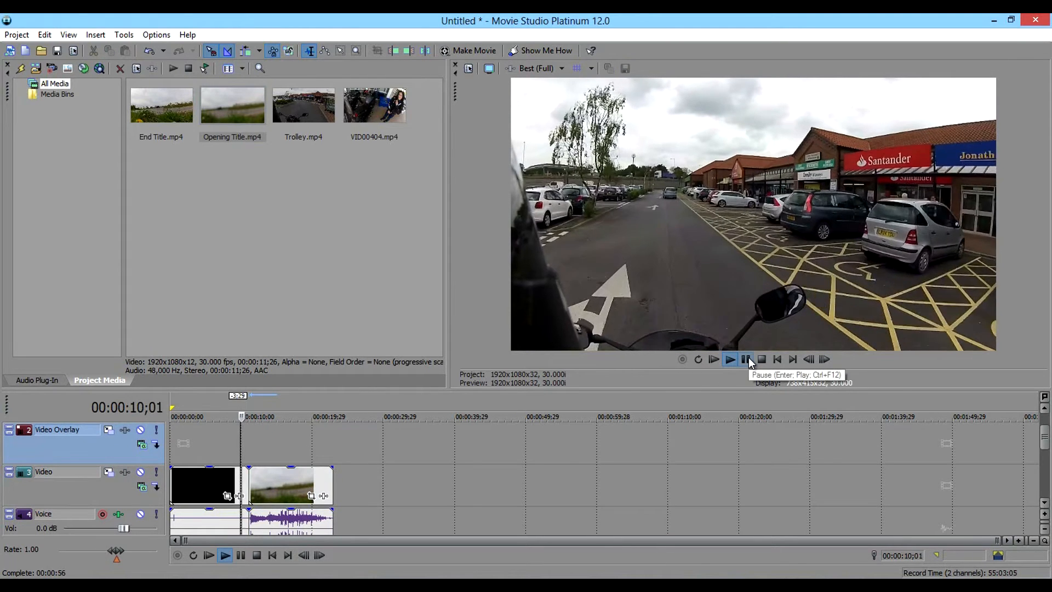
pyautogui.click(747, 359)
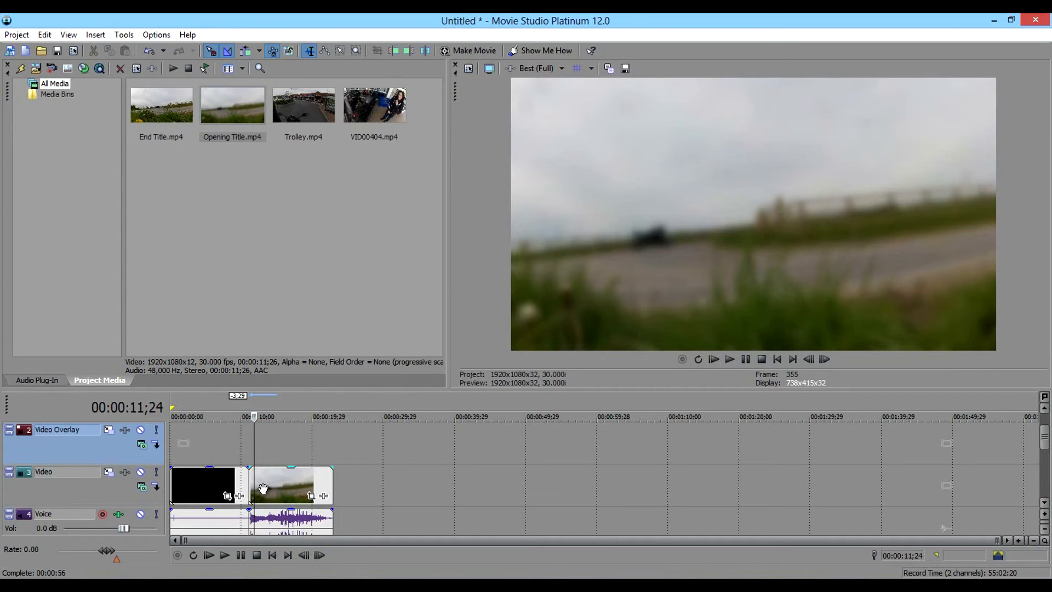
# Overlap the opening title with the end of the Trolley clip by 29 frames to create a crossfade, and play it back.
pyautogui.moveTo(280, 488); pyautogui.dragTo(268, 489)
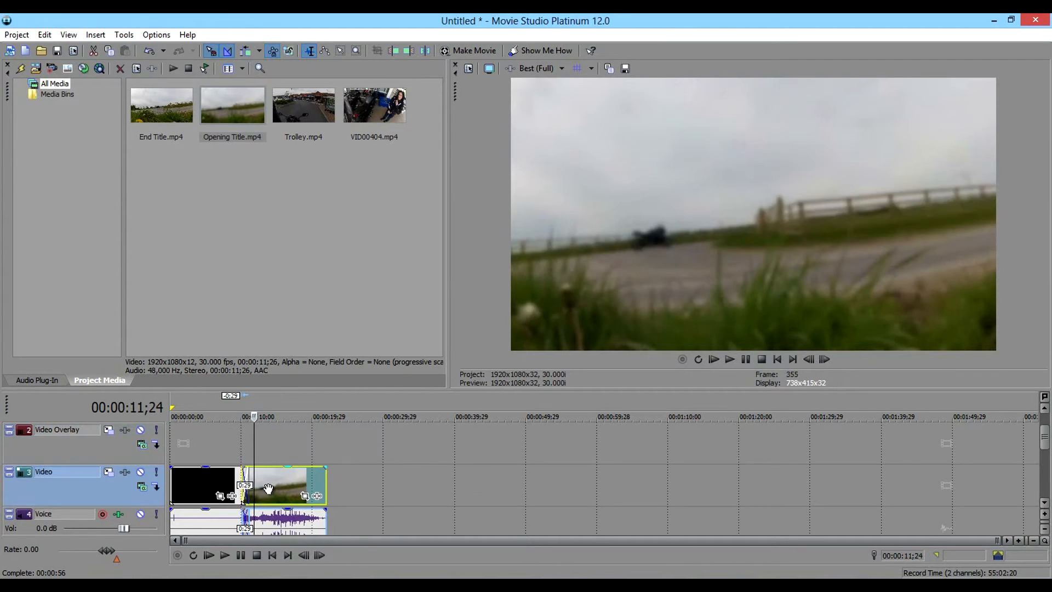
pyautogui.click(237, 441)
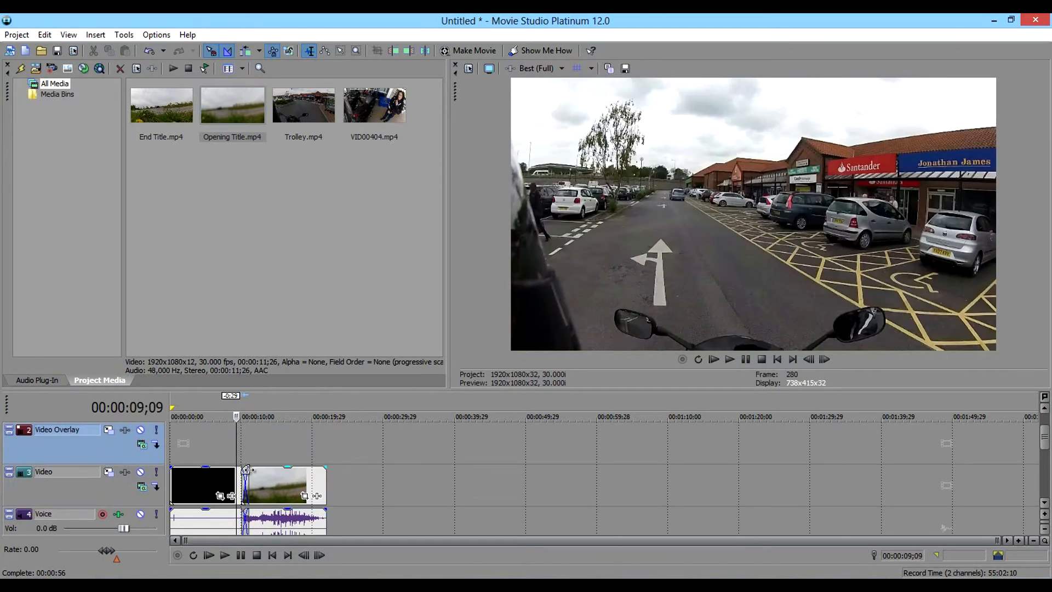
pyautogui.moveTo(1001, 538); pyautogui.dragTo(430, 536)
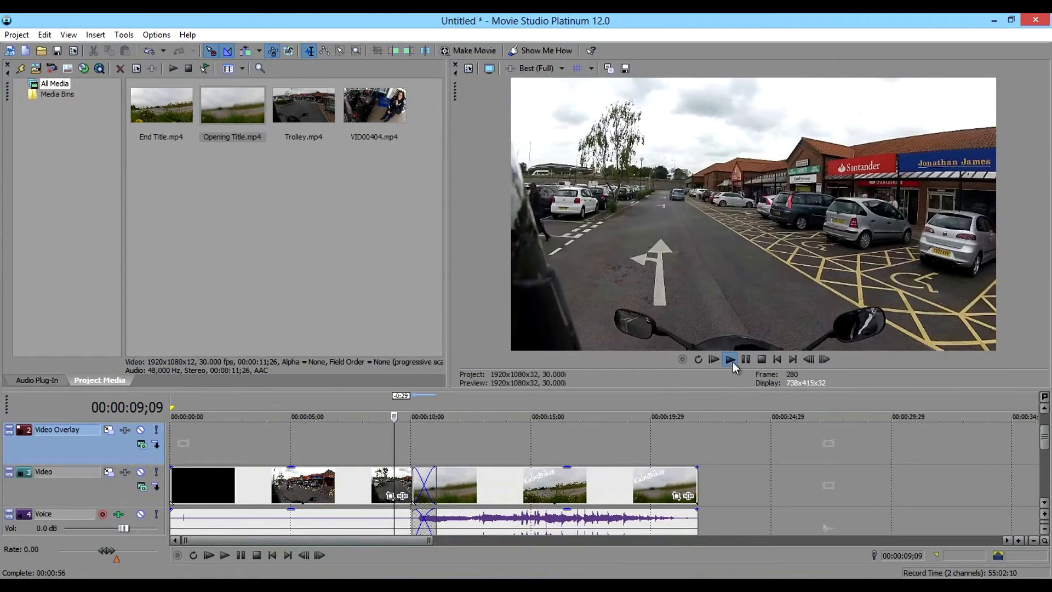
pyautogui.click(732, 362)
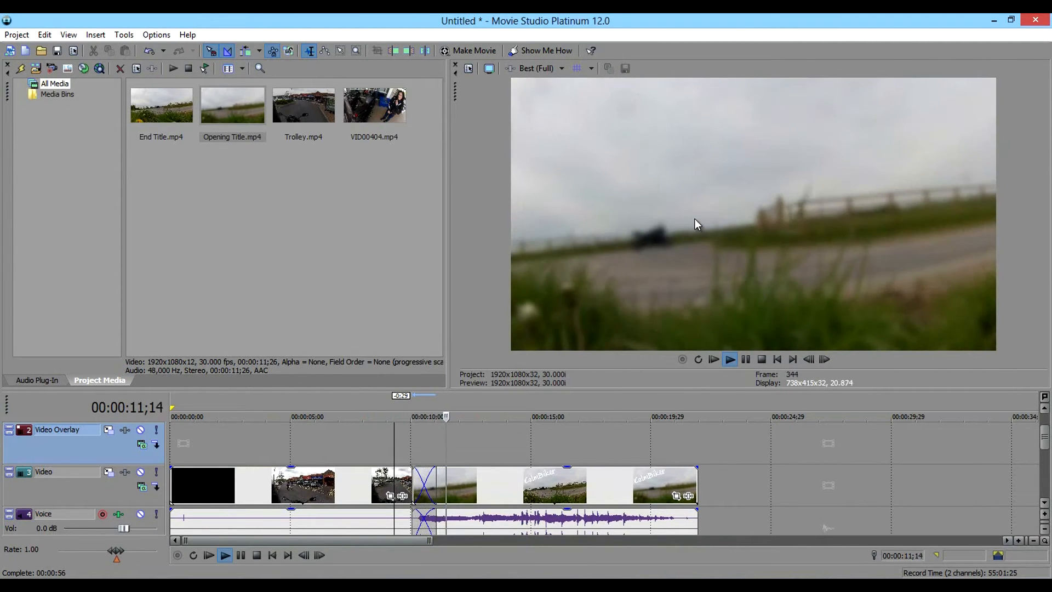
pyautogui.click(746, 362)
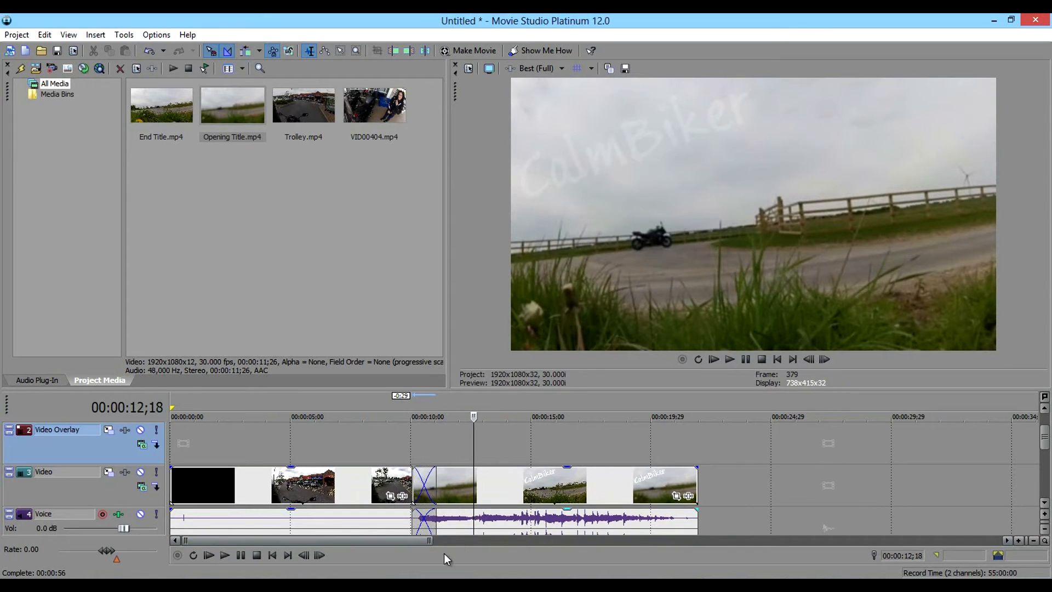
# Add VID00404.mp4 to the Video track after the opening title.
pyautogui.moveTo(433, 540); pyautogui.dragTo(697, 541)
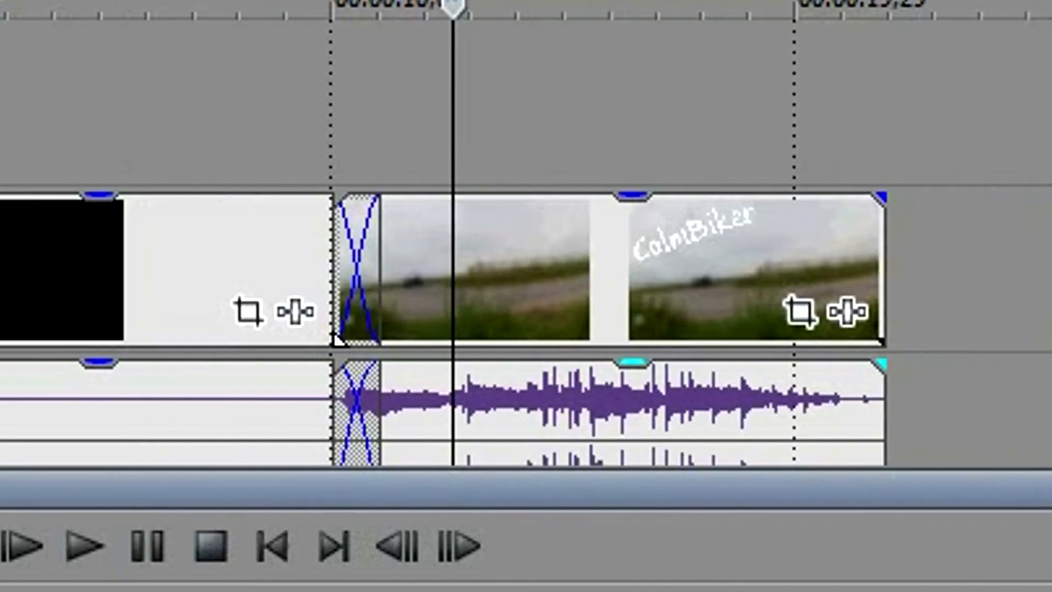
pyautogui.moveTo(1036, 489); pyautogui.dragTo(1051, 489)
pyautogui.moveTo(441, 236)
pyautogui.mouseDown()
pyautogui.moveTo(564, 246)
pyautogui.moveTo(418, 245)
pyautogui.moveTo(433, 244)
pyautogui.mouseUp()
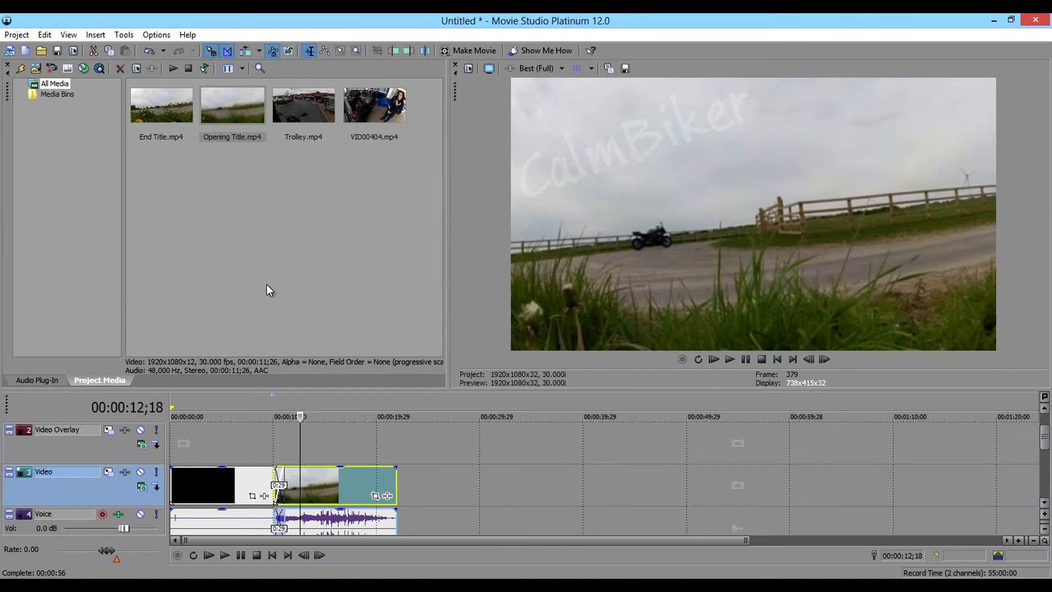
pyautogui.click(358, 95)
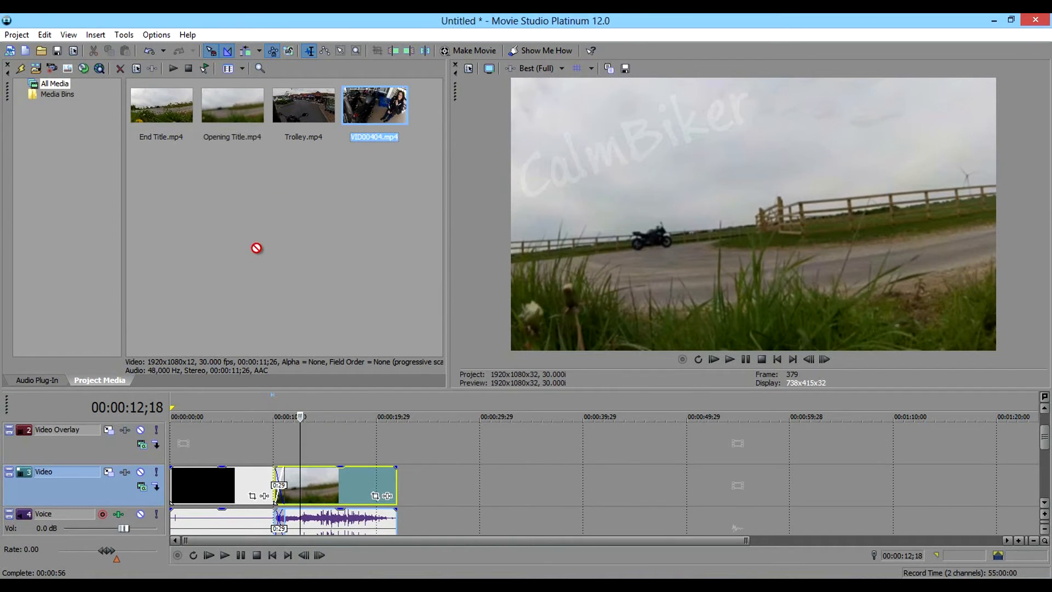
pyautogui.moveTo(429, 470); pyautogui.dragTo(433, 471)
# Split the VID00404.mp4 clip shortly before the speech that starts after 00:07:10;01 and delete the part before the split.
pyautogui.hscroll(15, 451, 472)
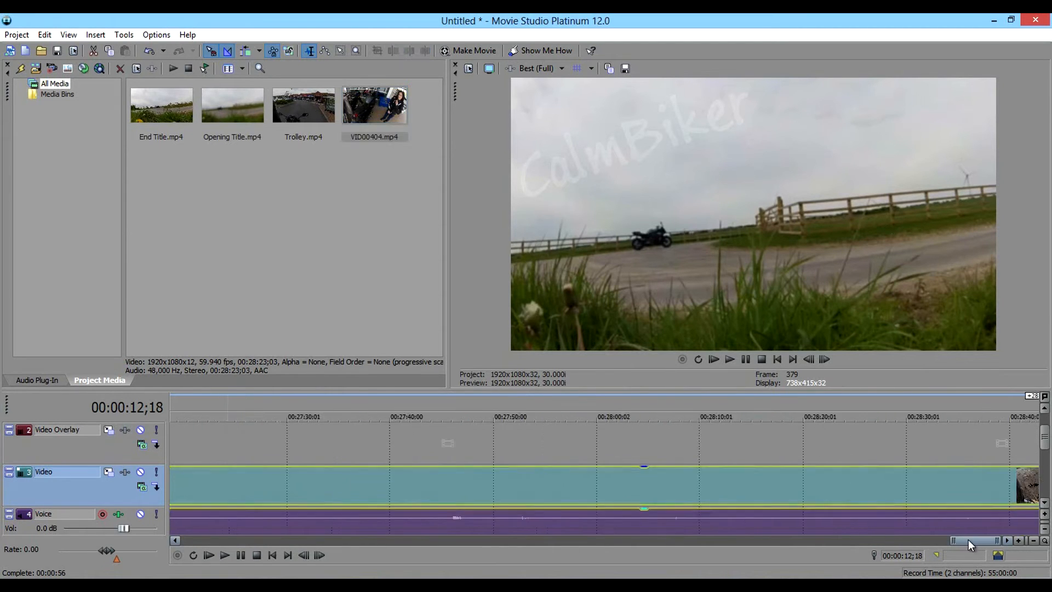
pyautogui.moveTo(969, 539); pyautogui.dragTo(379, 572)
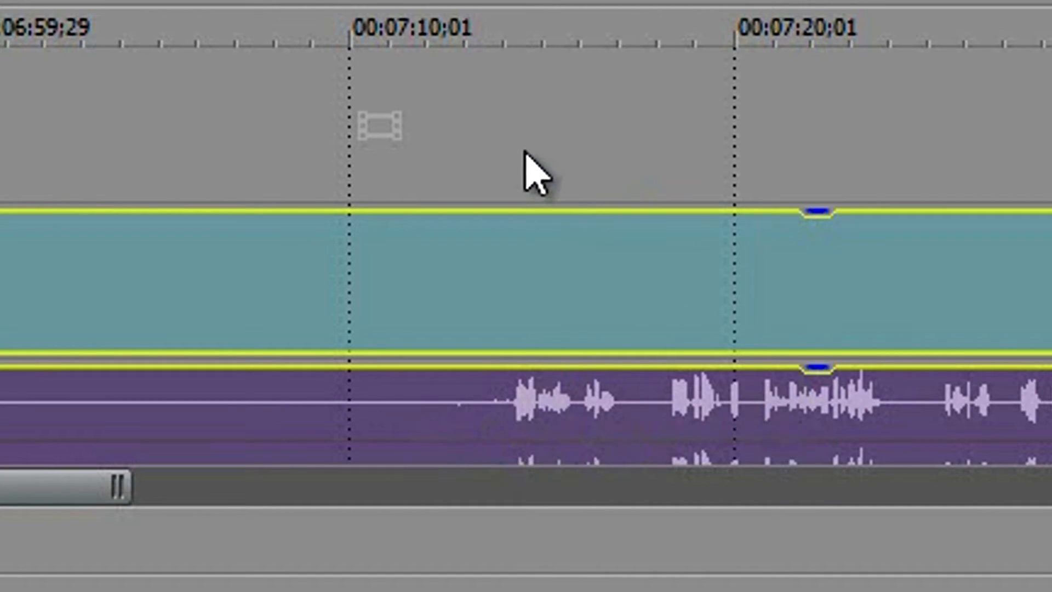
pyautogui.click(510, 144)
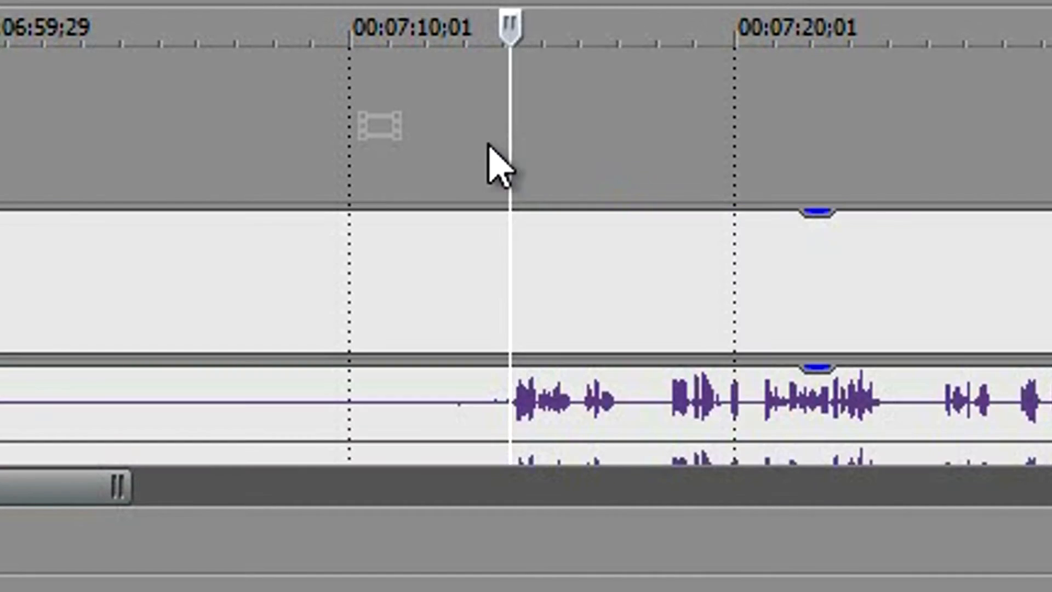
pyautogui.click(432, 90)
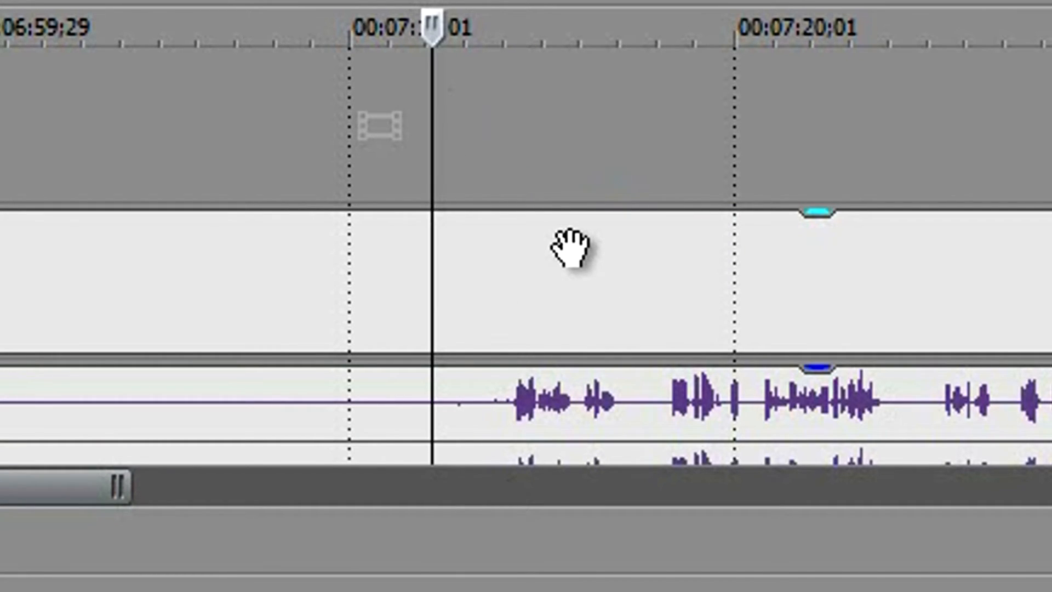
pyautogui.hotkey('ctrl', 'z')
pyautogui.click(259, 274)
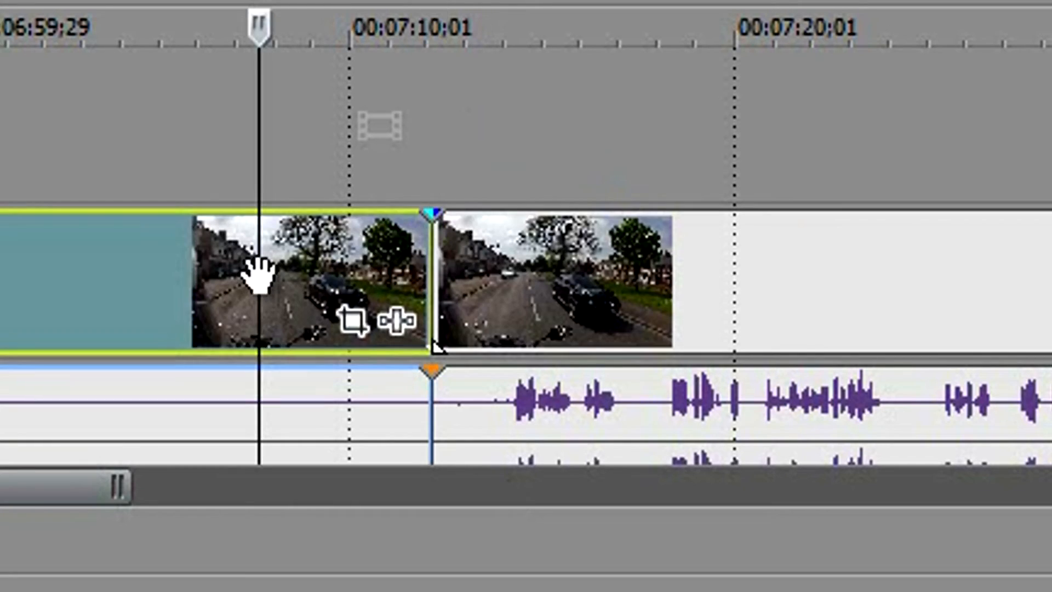
pyautogui.press('Delete')
# Move the remaining VID00404.mp4 clip back to overlap the end of the opening title as a crossfade, and play across the transition.
pyautogui.moveTo(585, 274); pyautogui.dragTo(435, 285)
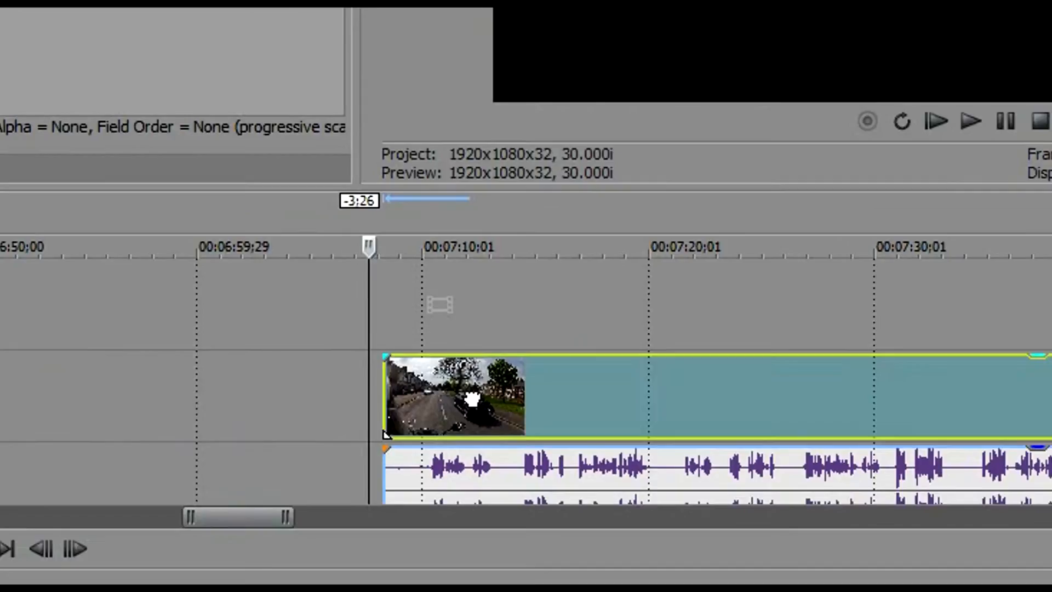
pyautogui.moveTo(472, 399); pyautogui.dragTo(424, 495)
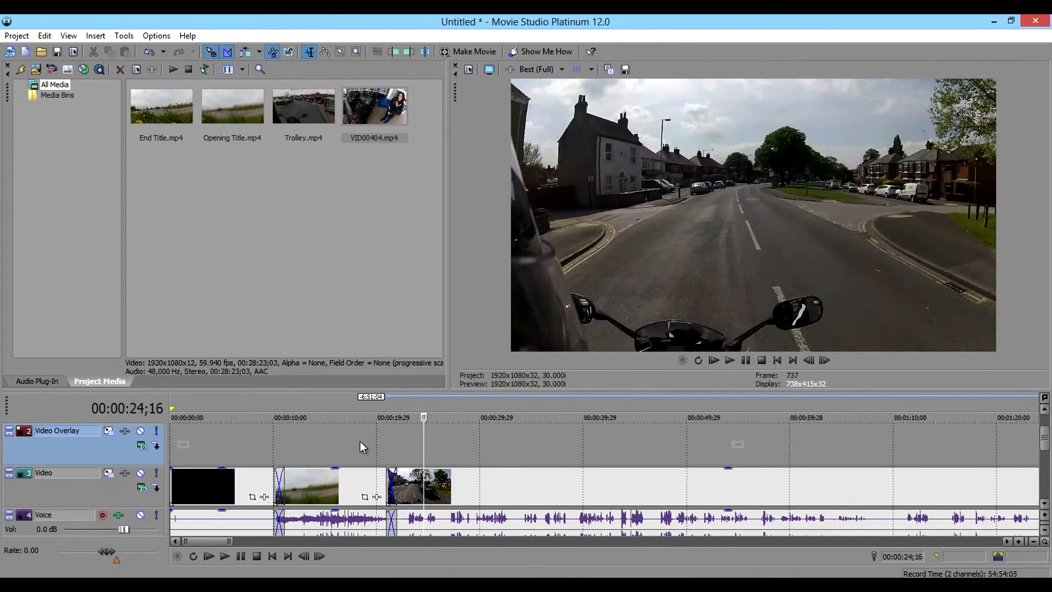
pyautogui.click(361, 442)
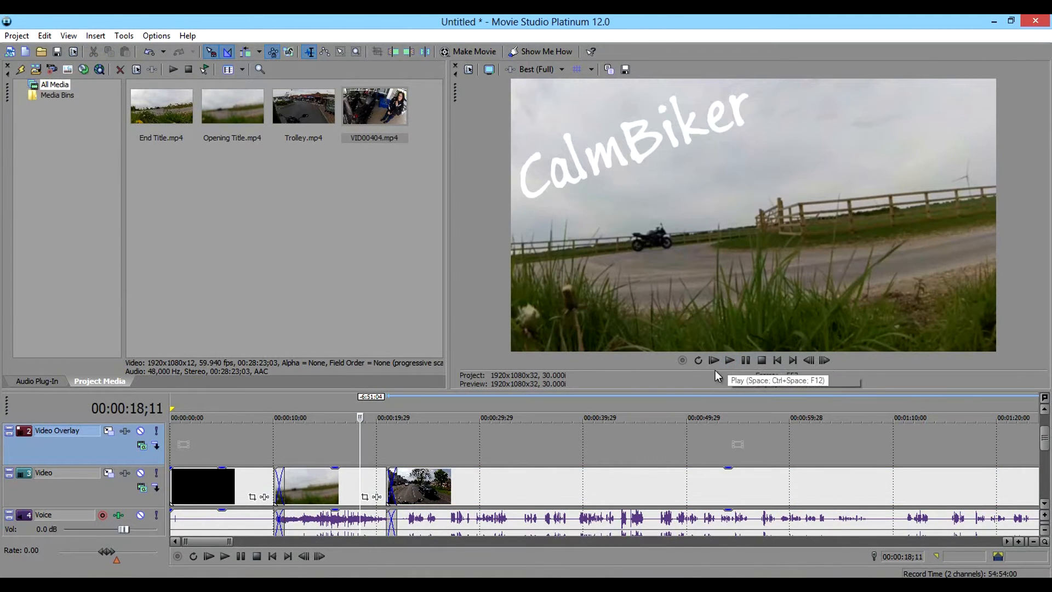
pyautogui.click(378, 456)
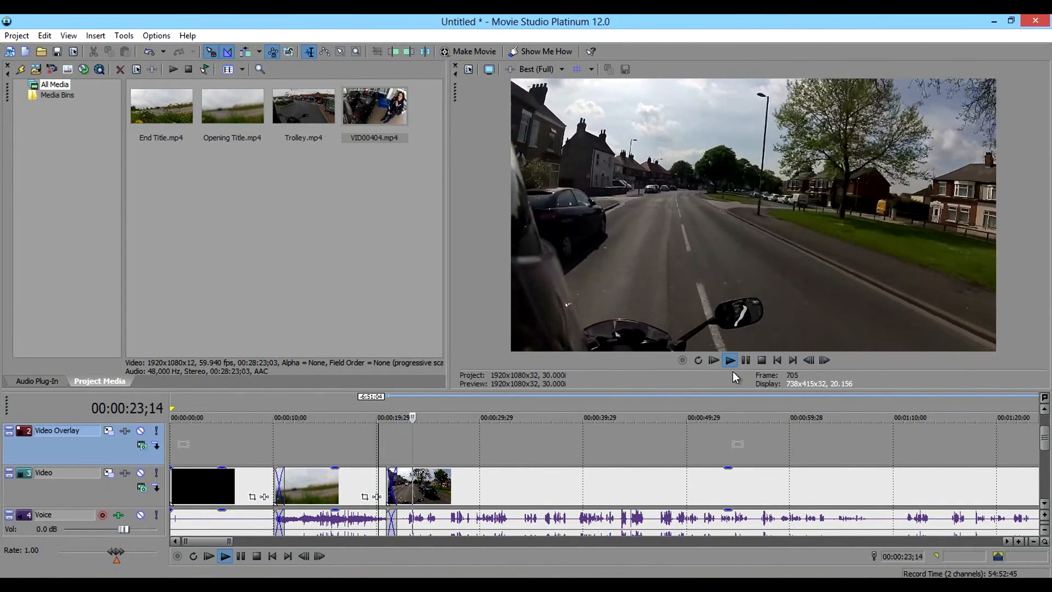
pyautogui.click(746, 361)
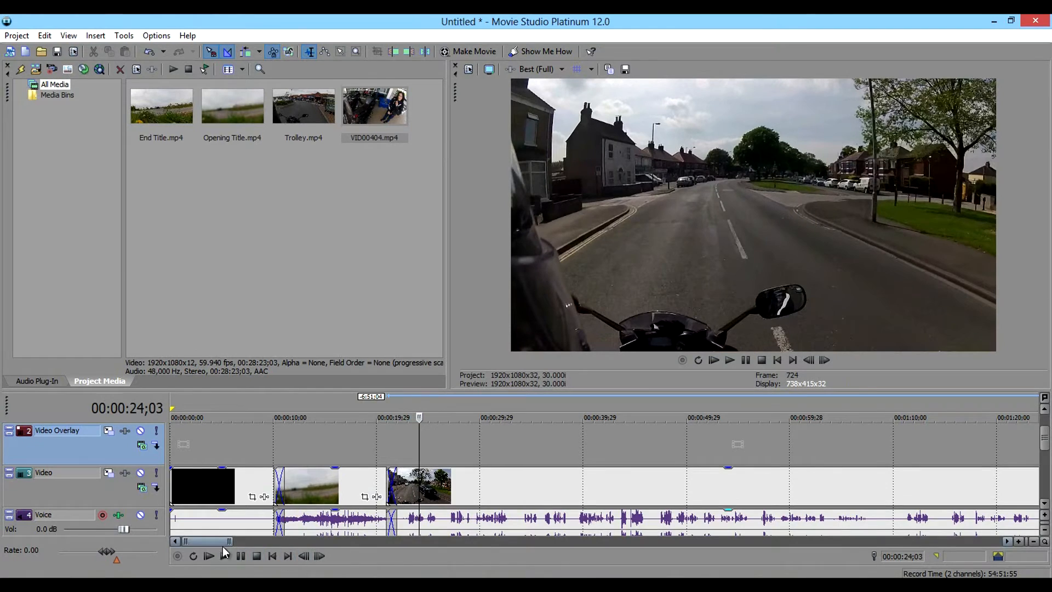
# Play the footage around 00:10:35 to find the end of the speech, split the clip at 00:10:37;27 and delete the rest.
pyautogui.moveTo(216, 541); pyautogui.dragTo(498, 544)
pyautogui.click(502, 459)
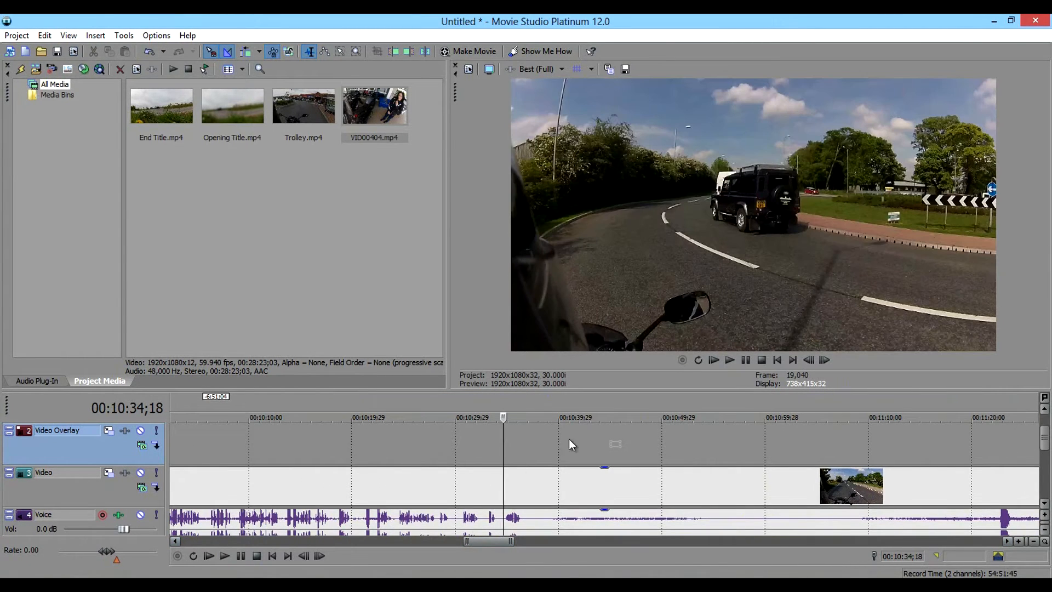
pyautogui.click(730, 359)
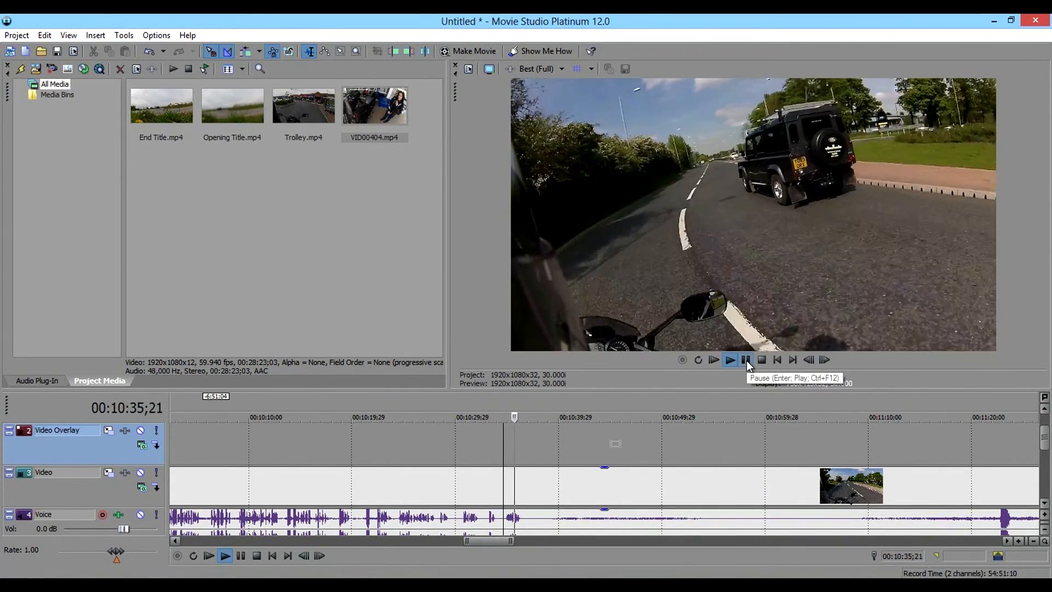
pyautogui.click(747, 360)
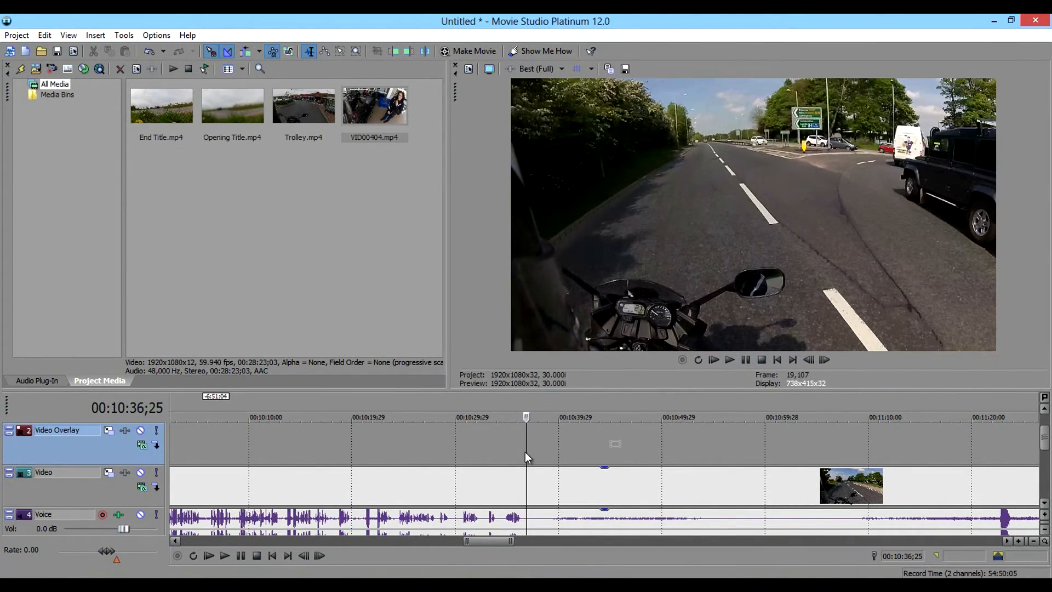
pyautogui.click(539, 444)
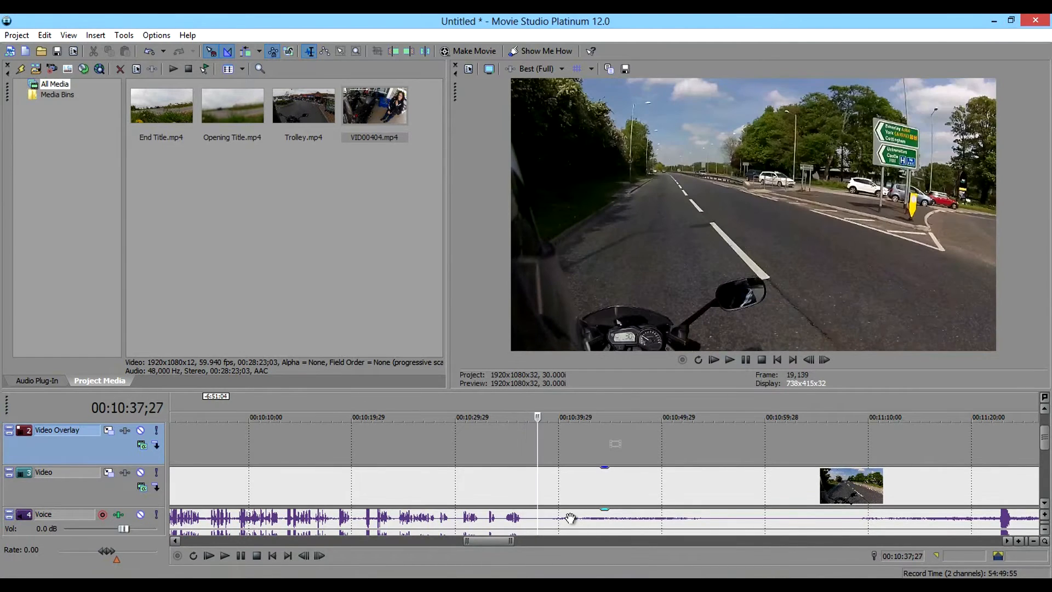
pyautogui.press('s')
pyautogui.click(591, 496)
pyautogui.press('Delete')
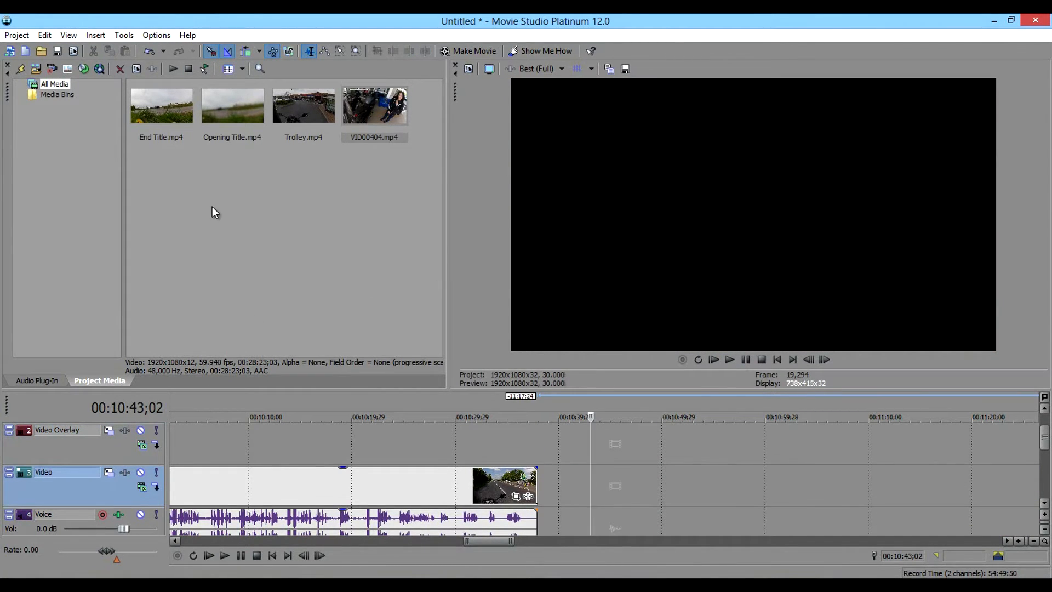
# Add End Title.mp4 to the Video track after the footage and overlap the two by 29 frames as a crossfade.
pyautogui.moveTo(161, 115); pyautogui.dragTo(555, 477)
pyautogui.moveTo(633, 480); pyautogui.dragTo(611, 480)
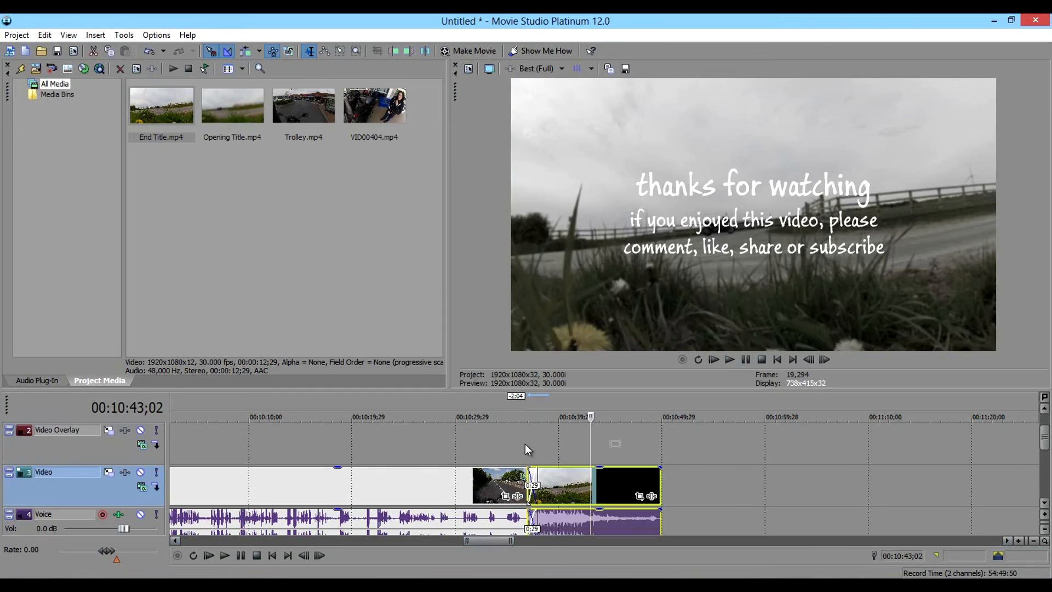
# Step backwards frame by frame through the crossfade between the footage and the end title to check it in the preview.
pyautogui.click(526, 444)
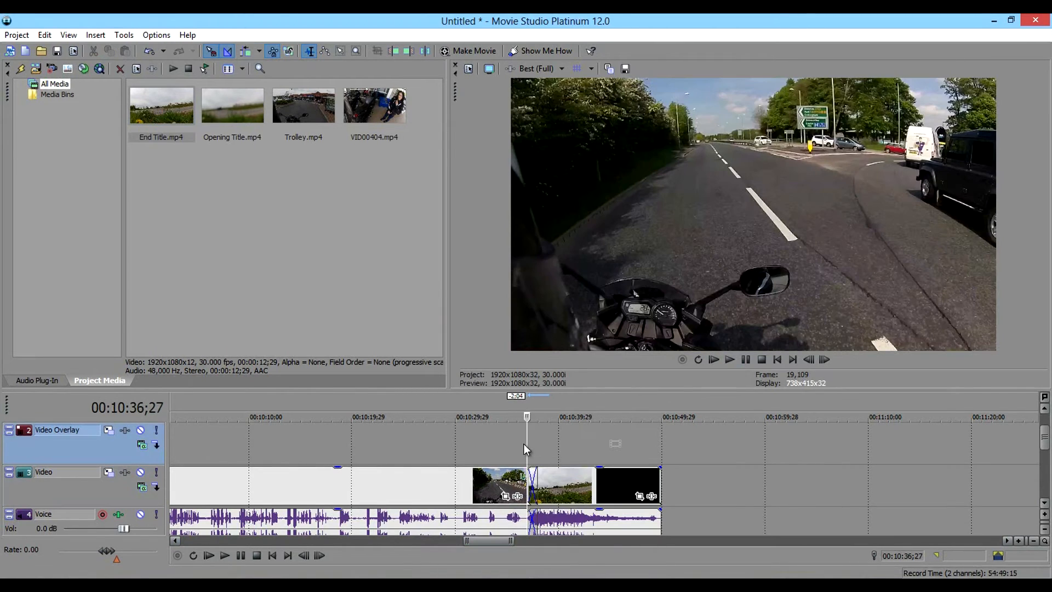
pyautogui.click(534, 439)
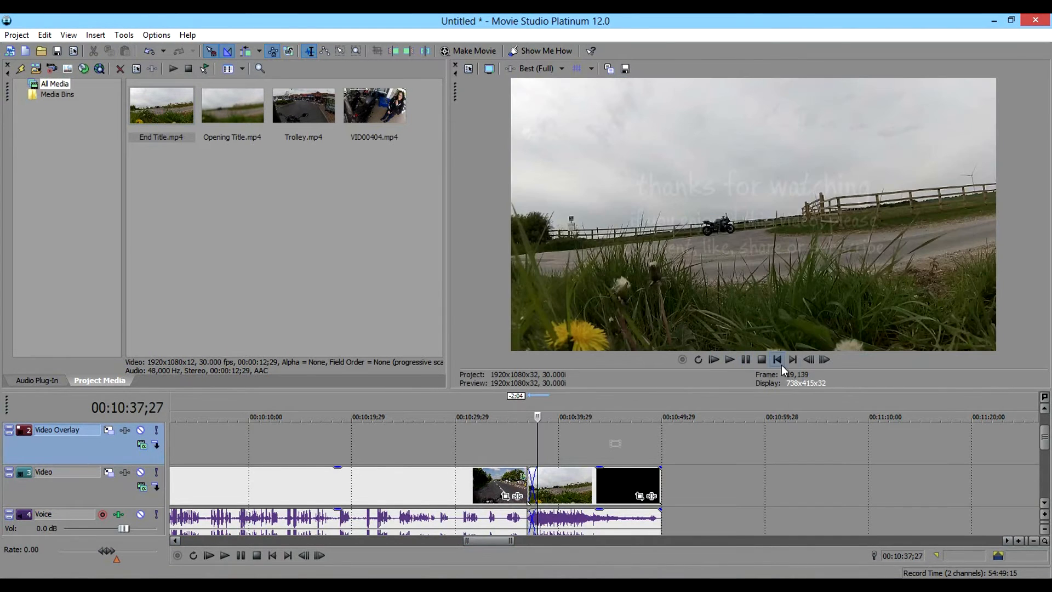
pyautogui.click(810, 360)
pyautogui.click(809, 360)
pyautogui.click(810, 360)
pyautogui.click(810, 360)
pyautogui.click(810, 359)
pyautogui.click(810, 359)
pyautogui.click(809, 359)
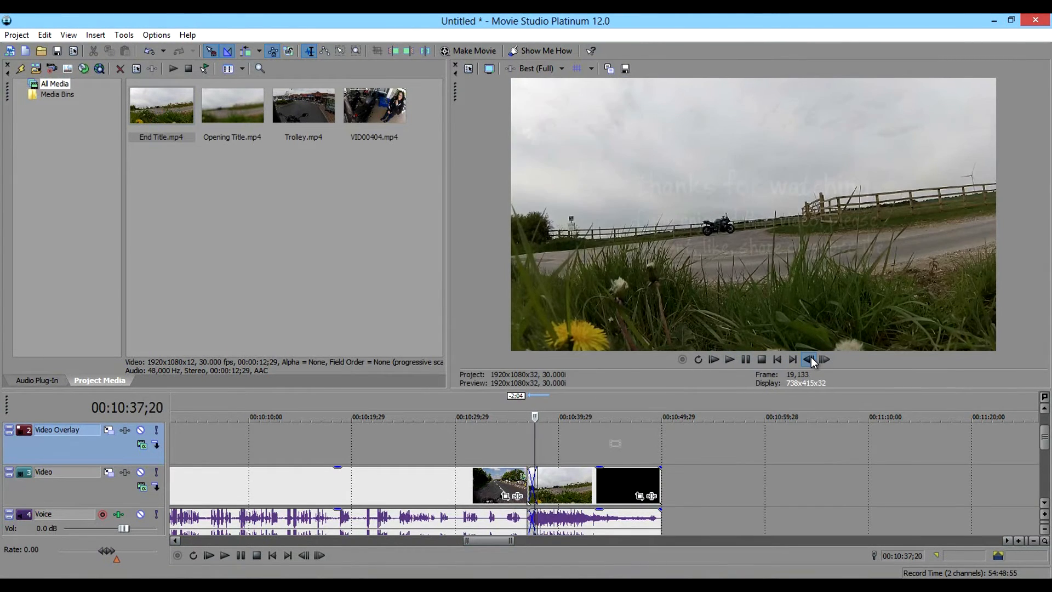
pyautogui.click(809, 359)
pyautogui.click(809, 359)
pyautogui.click(810, 360)
pyautogui.click(810, 359)
pyautogui.click(809, 359)
pyautogui.click(810, 359)
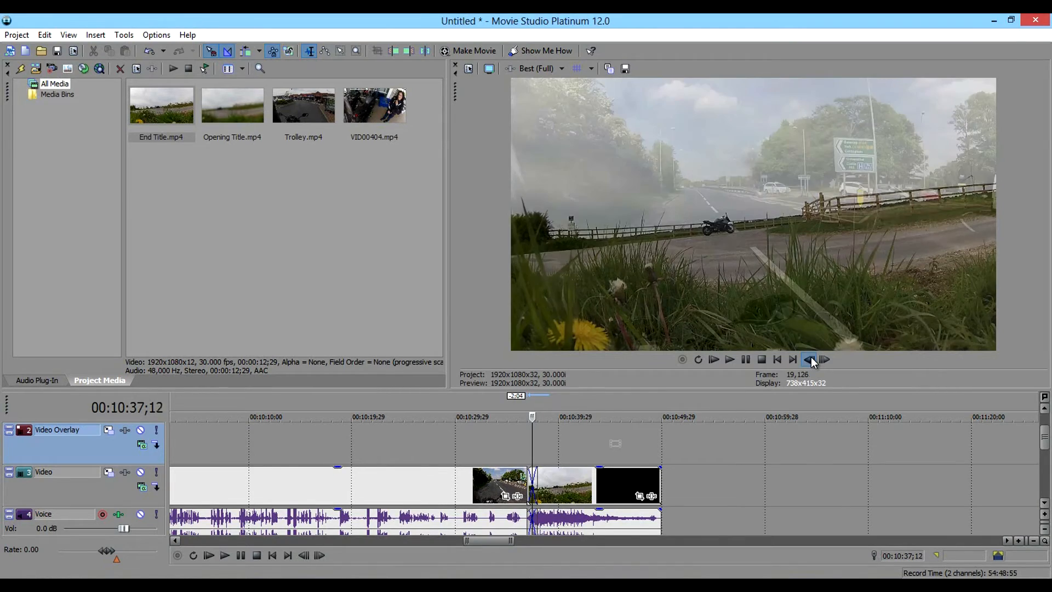
pyautogui.click(809, 360)
pyautogui.click(810, 360)
pyautogui.click(810, 360)
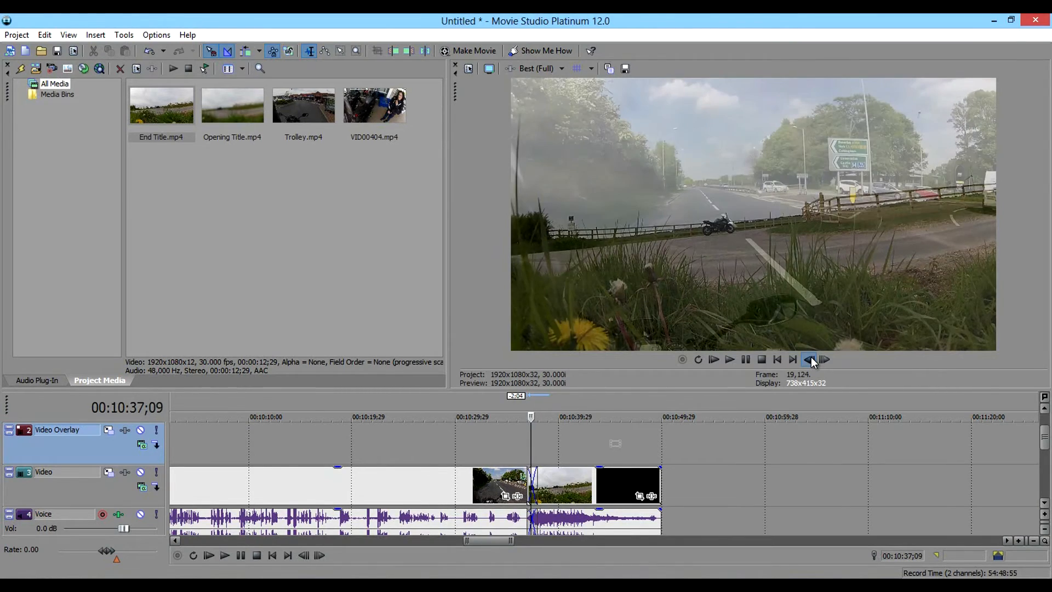
pyautogui.click(809, 360)
pyautogui.click(810, 359)
pyautogui.click(810, 360)
pyautogui.click(810, 360)
pyautogui.click(809, 359)
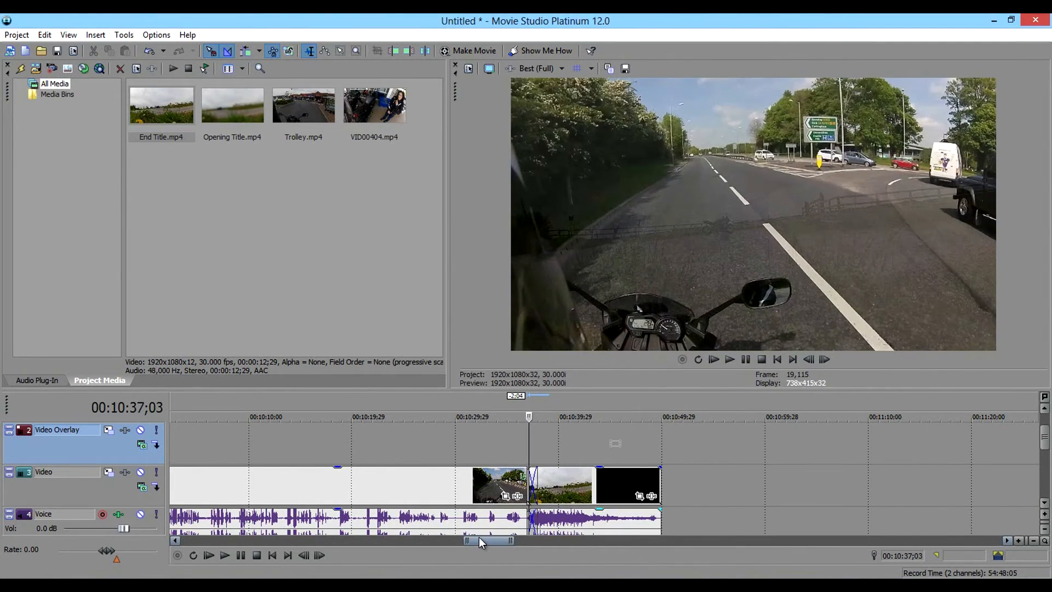
# Insert a text media event on the Video Overlay track at 00:00:16;00, above the opening title.
pyautogui.moveTo(479, 539); pyautogui.dragTo(193, 544)
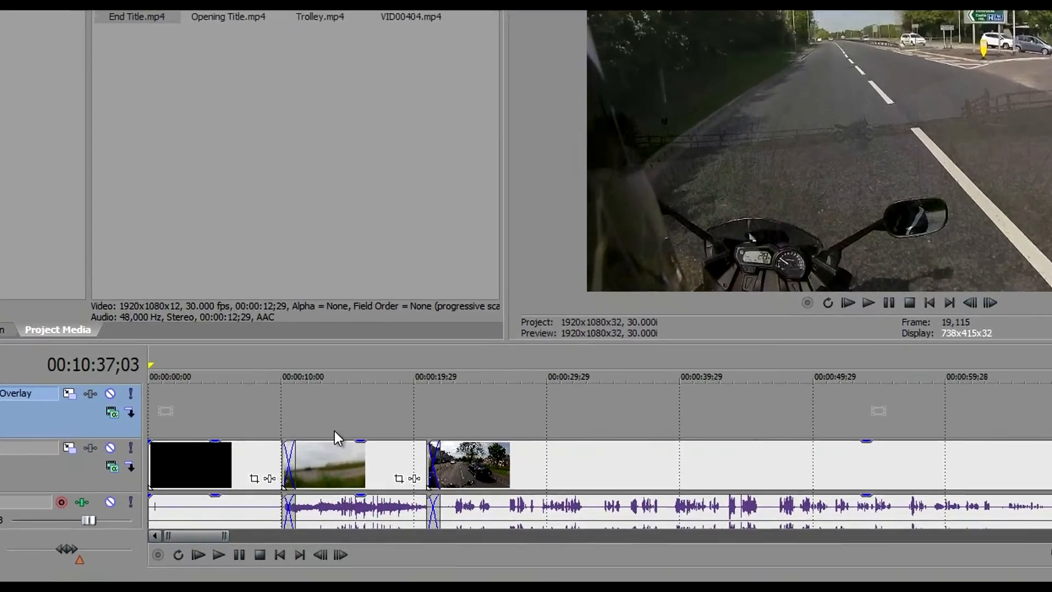
pyautogui.click(361, 416)
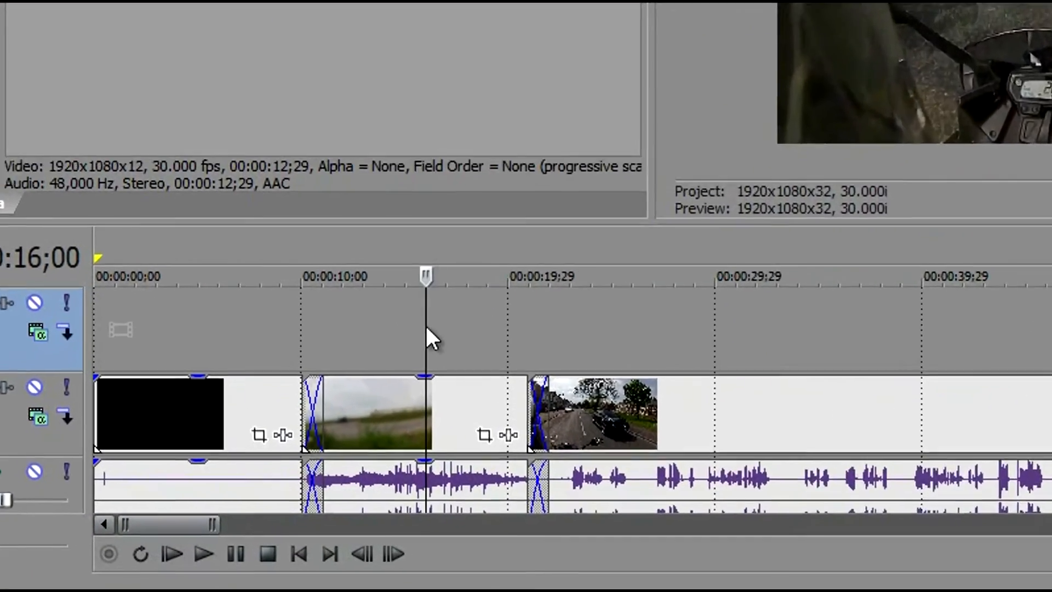
pyautogui.rightClick(361, 408)
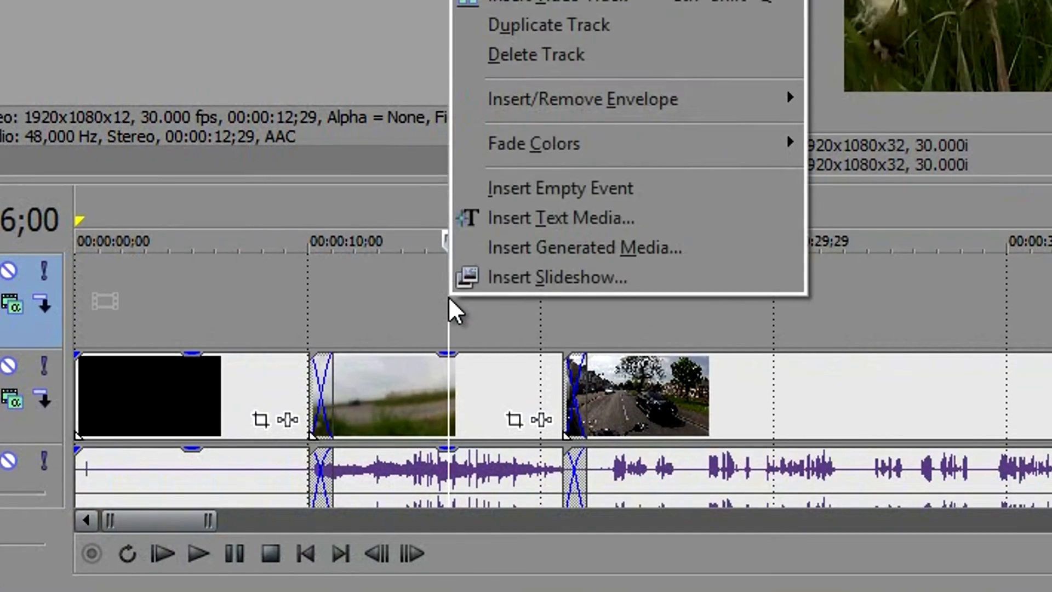
pyautogui.click(593, 214)
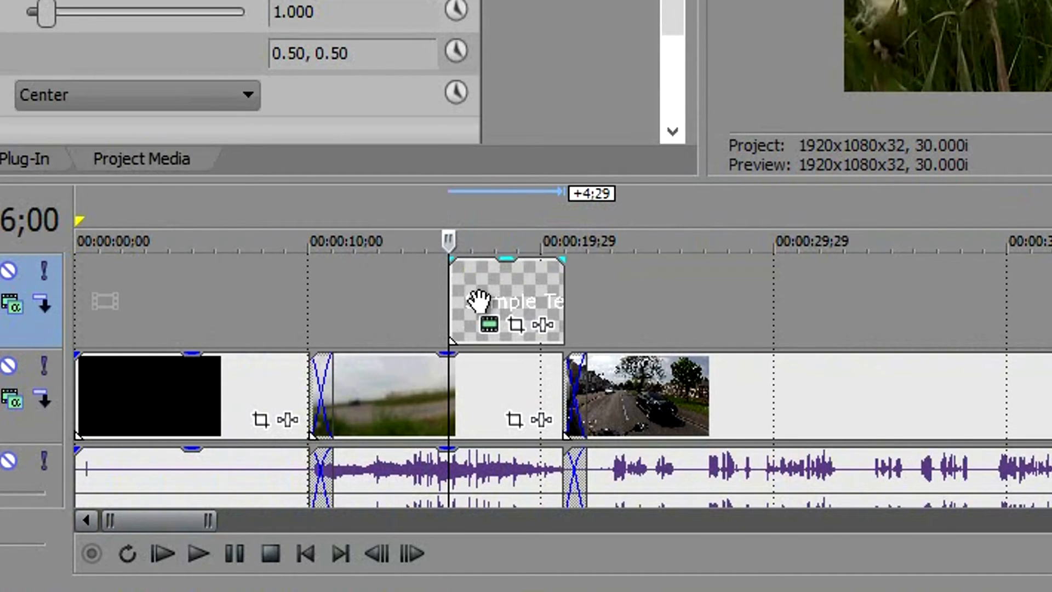
# Move the text event 27 frames later on the Video Overlay track and add a short fade-out at its end.
pyautogui.moveTo(471, 293); pyautogui.dragTo(492, 291)
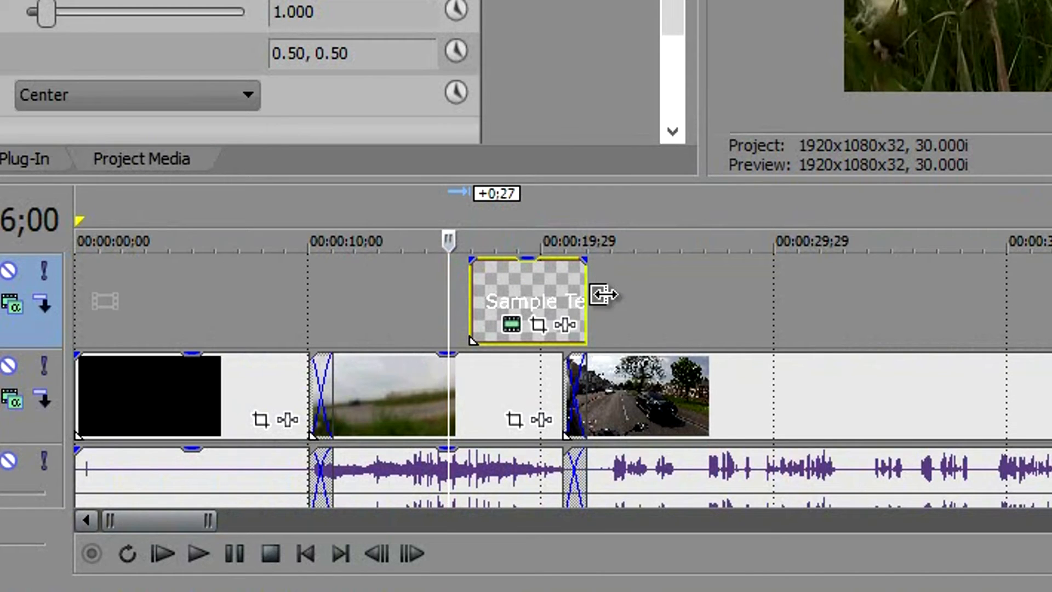
pyautogui.moveTo(585, 259); pyautogui.dragTo(566, 259)
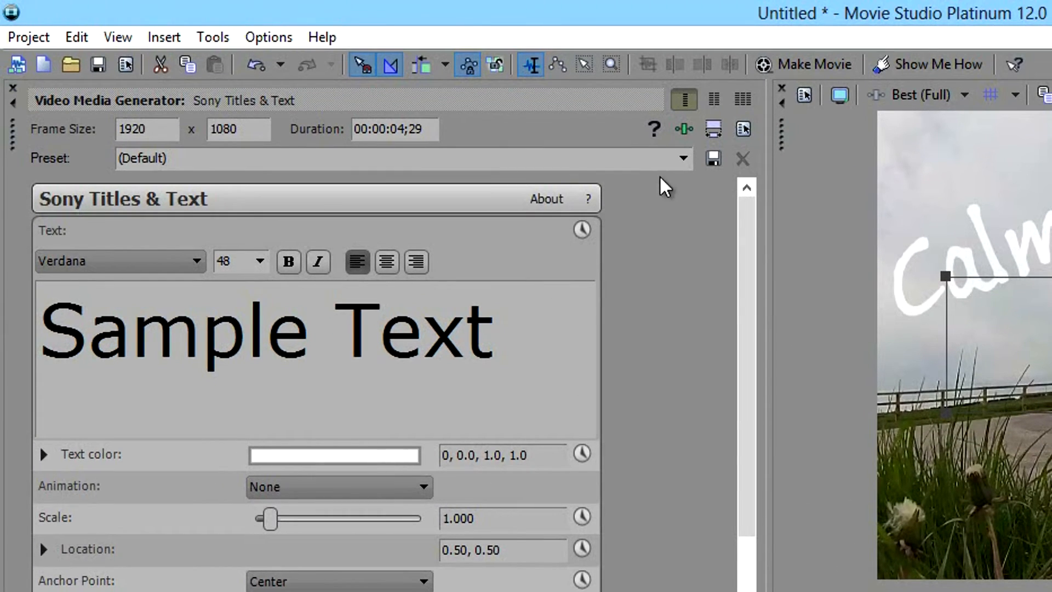
# Apply the CalmBiker Intro Overlay (90% opacity set in font) preset to the text and replace its wording with "power generation".
pyautogui.click(683, 158)
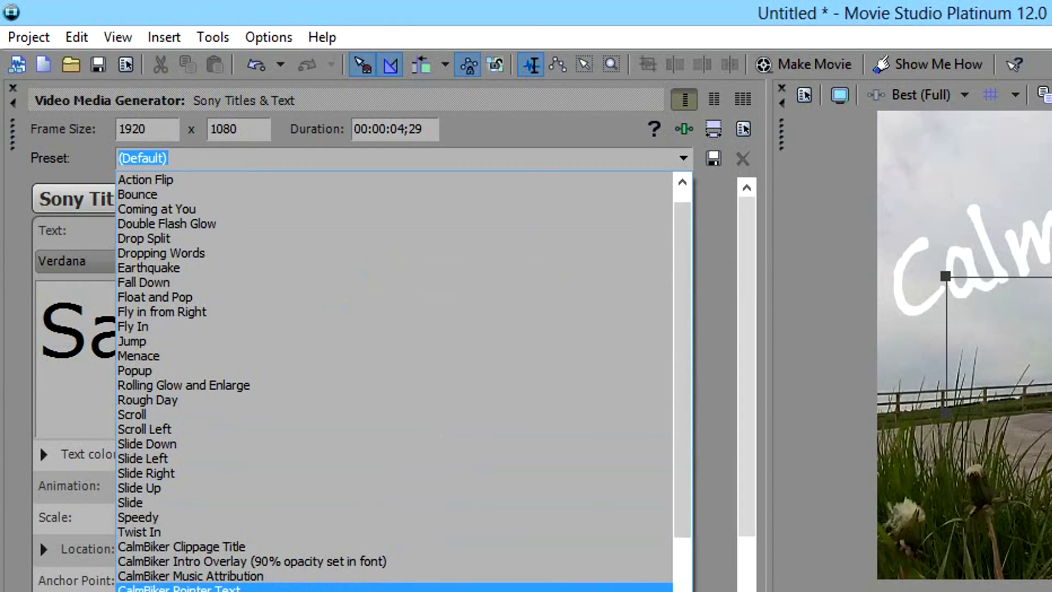
pyautogui.click(406, 562)
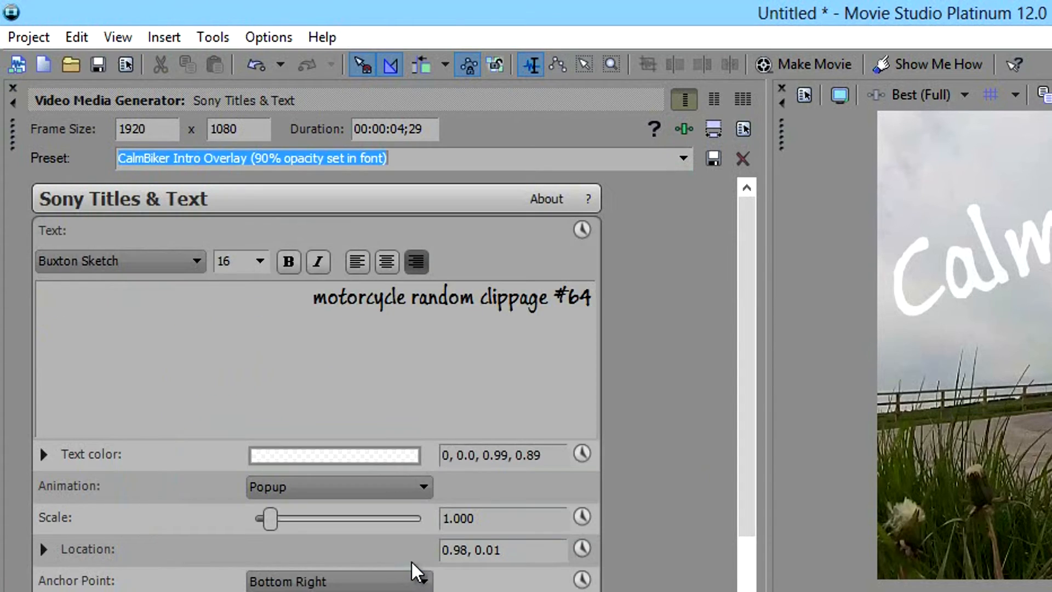
pyautogui.moveTo(319, 304); pyautogui.dragTo(647, 311)
pyautogui.write('power generatio')
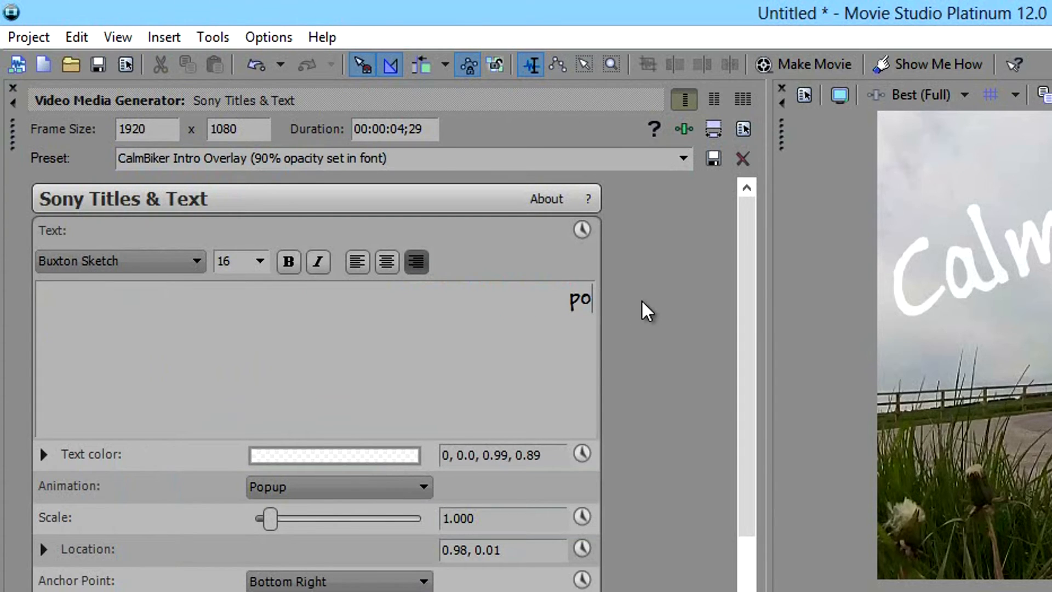
pyautogui.write('n')
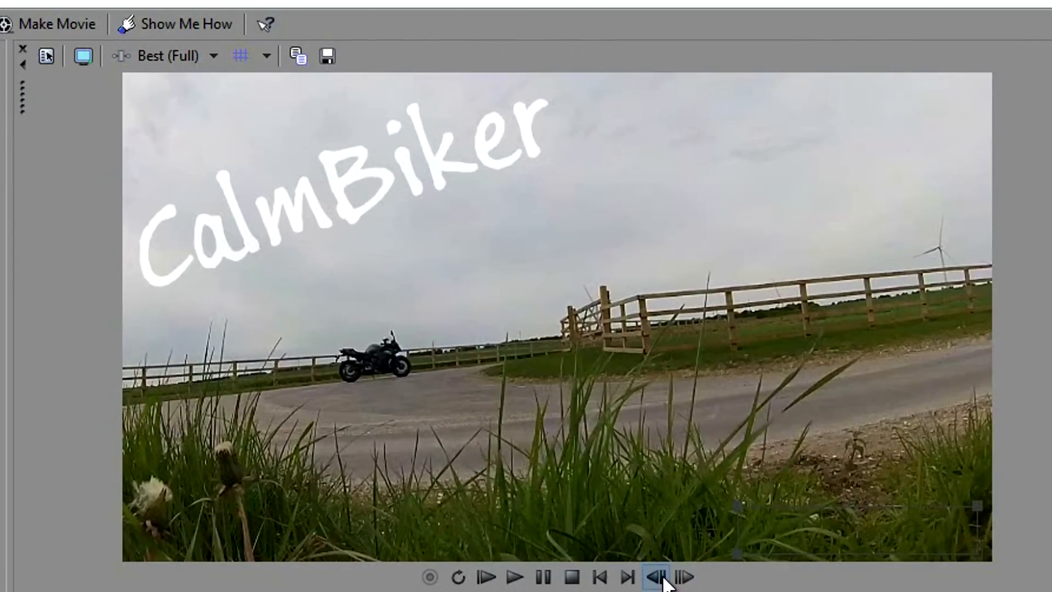
# Step through the overlay text's popup animation in the preview and check the title frame at 00:00:19;13.
pyautogui.click(680, 582)
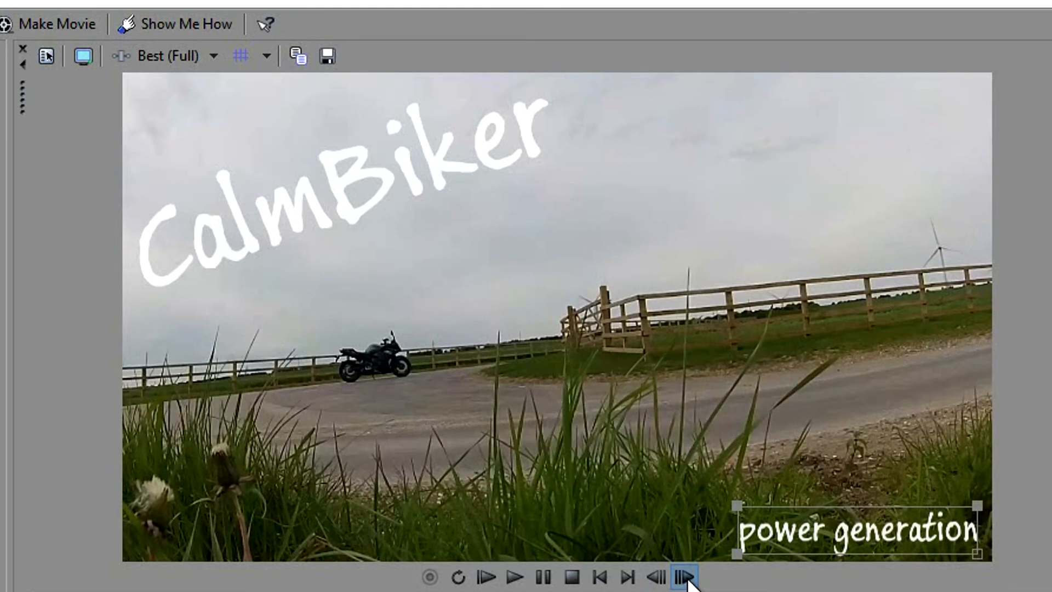
pyautogui.click(658, 578)
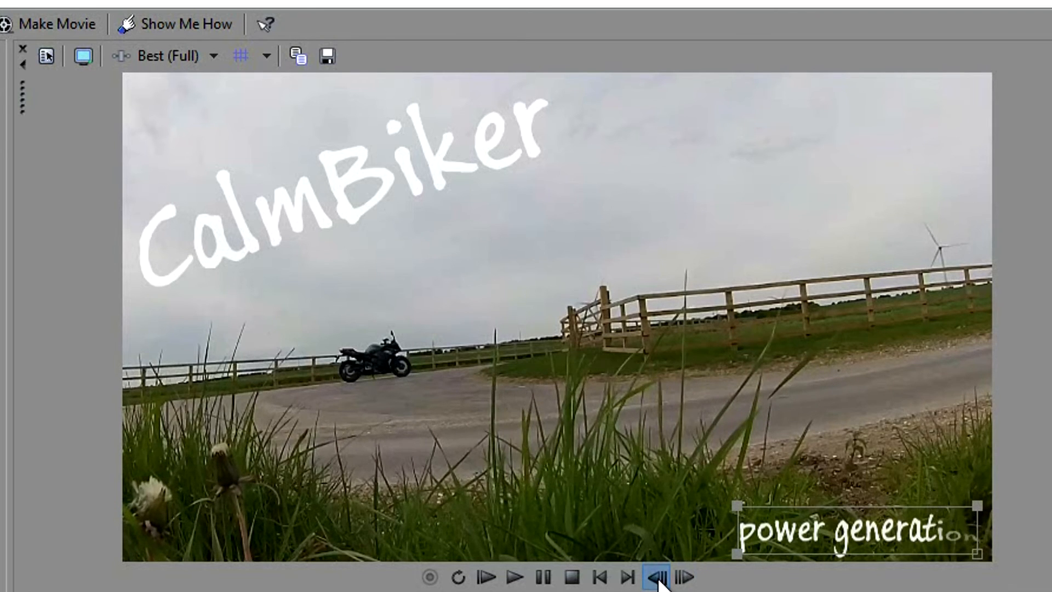
pyautogui.click(685, 578)
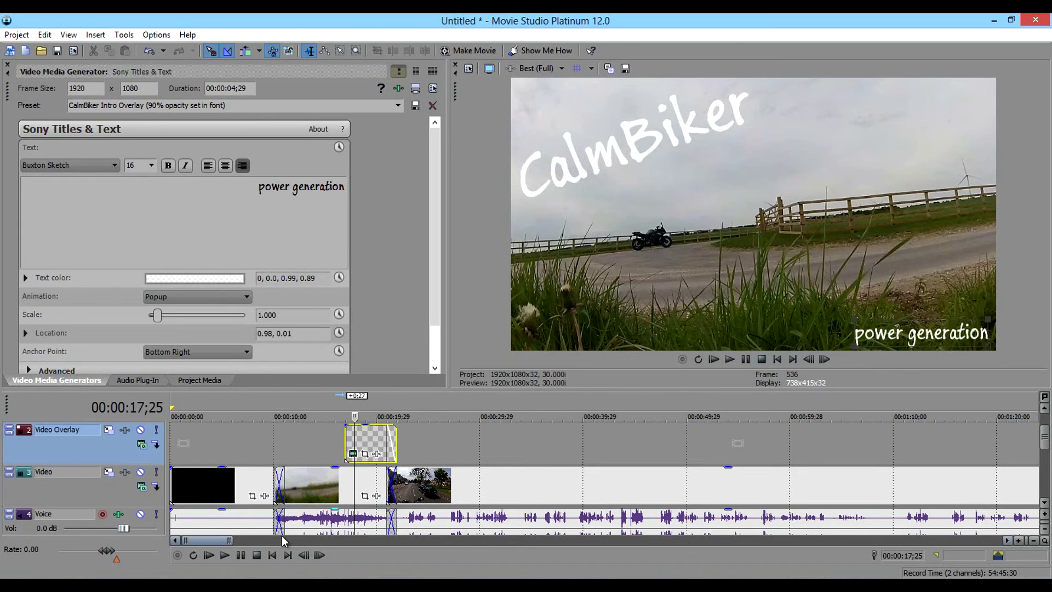
pyautogui.moveTo(214, 543)
pyautogui.mouseDown()
pyautogui.moveTo(289, 544)
pyautogui.moveTo(211, 543)
pyautogui.moveTo(207, 531)
pyautogui.mouseUp()
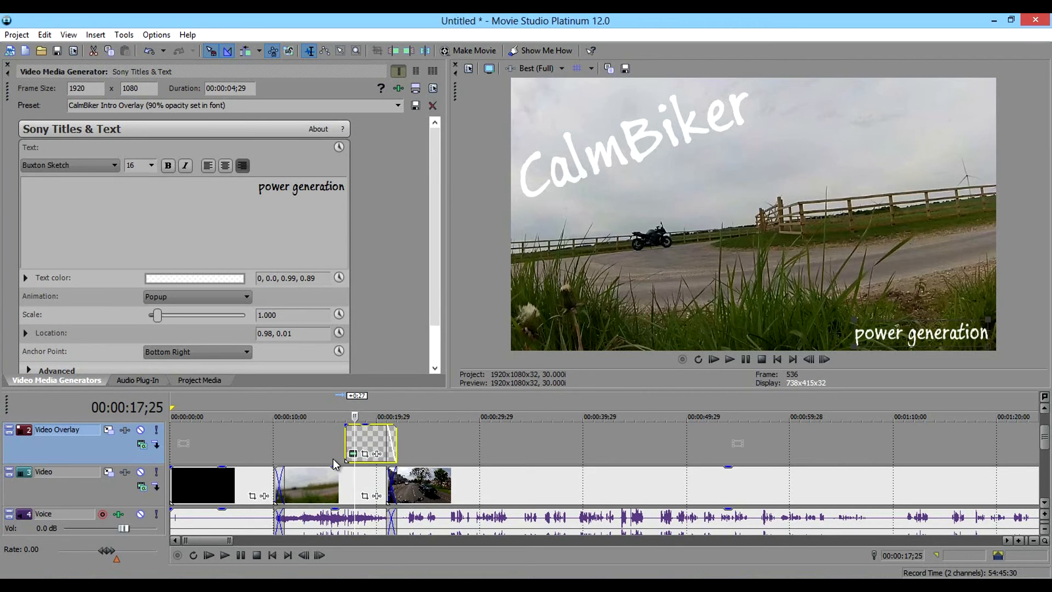
pyautogui.click(371, 417)
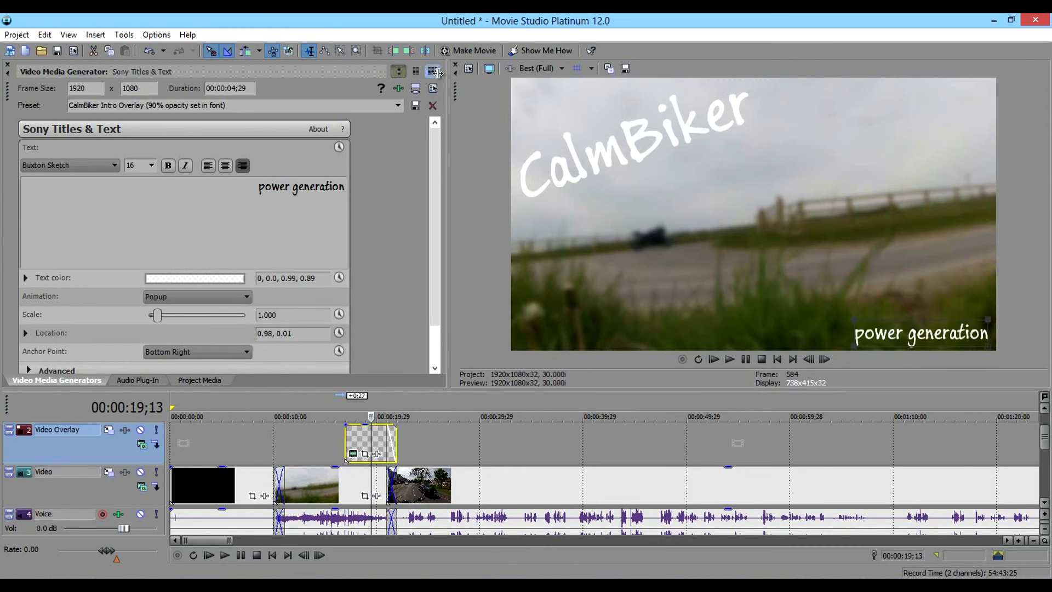
# Start exporting the movie to the hard drive and set the output folder to D:\VLogging\Videos\Not Uploaded\.
pyautogui.click(472, 56)
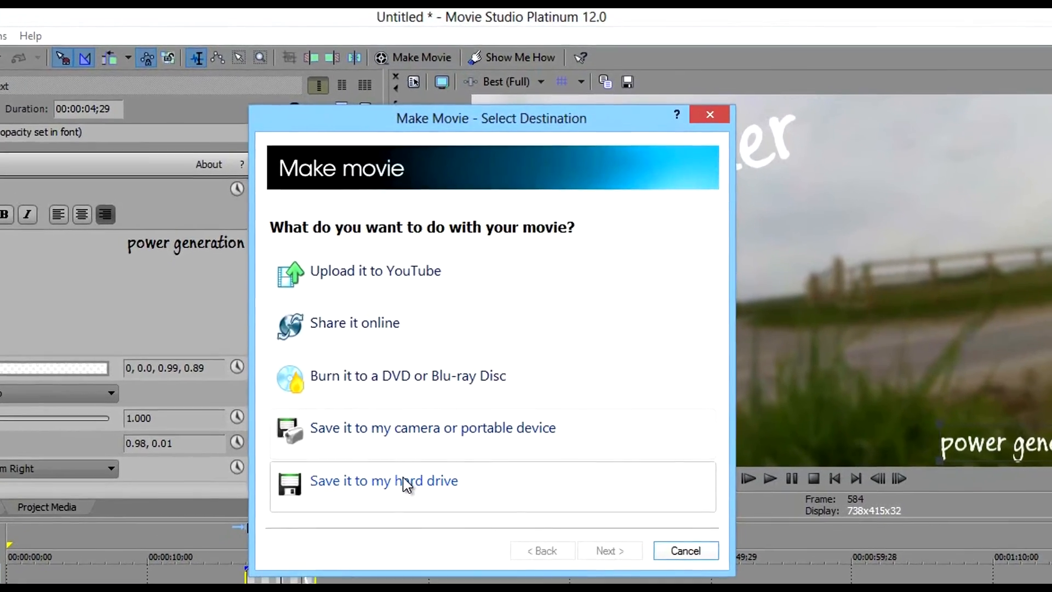
pyautogui.click(426, 440)
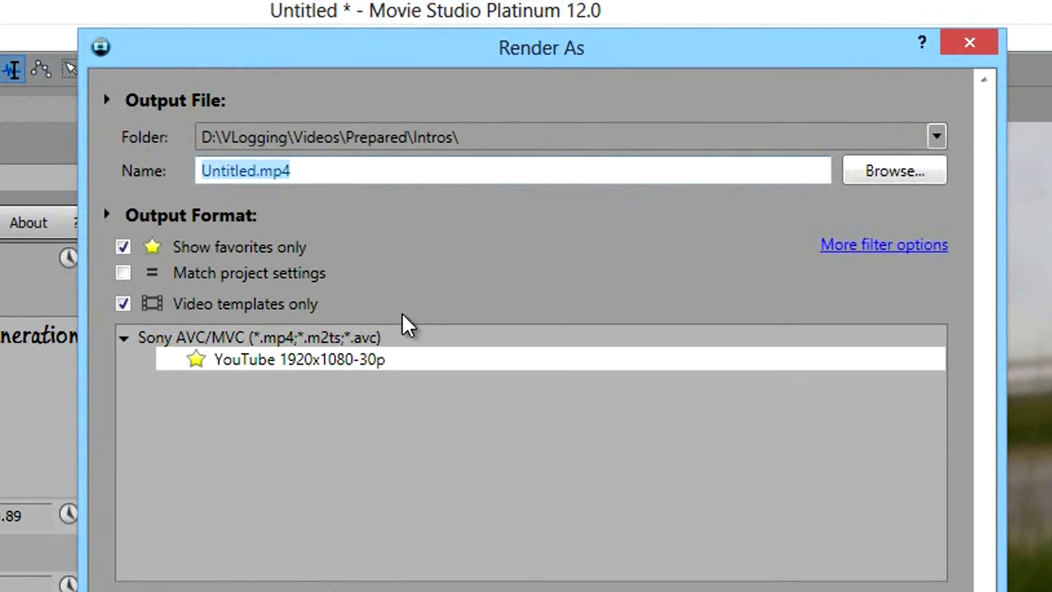
pyautogui.click(932, 135)
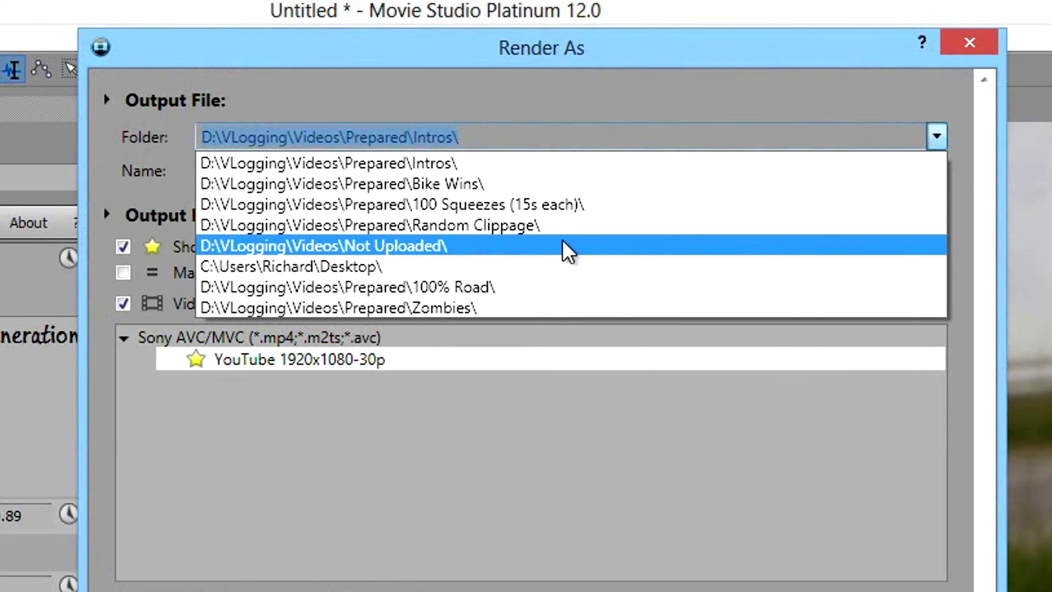
pyautogui.click(418, 251)
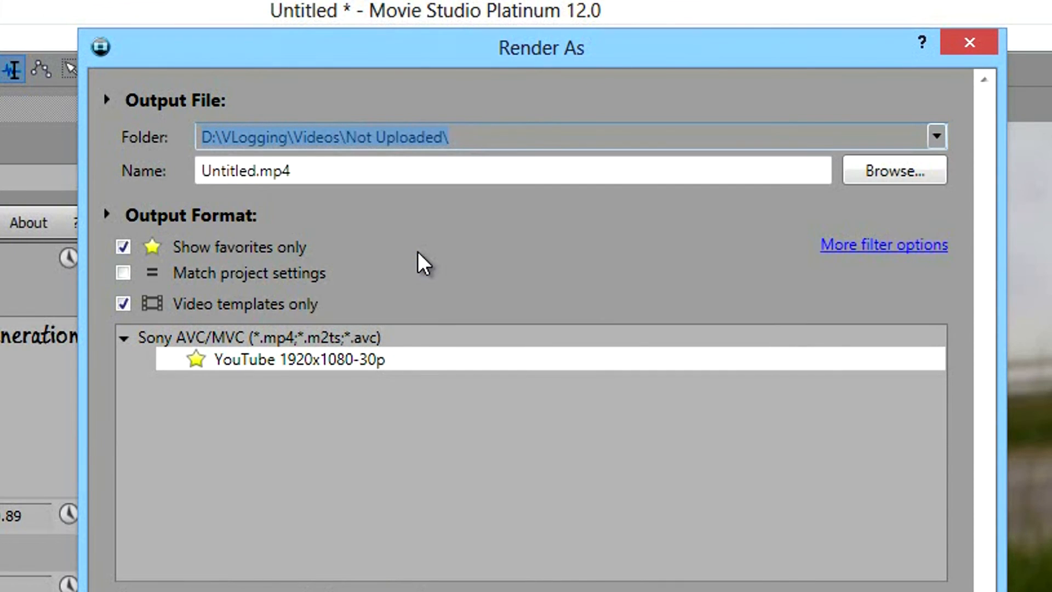
# Name the output file "Power Generation.mp4".
pyautogui.click(254, 170)
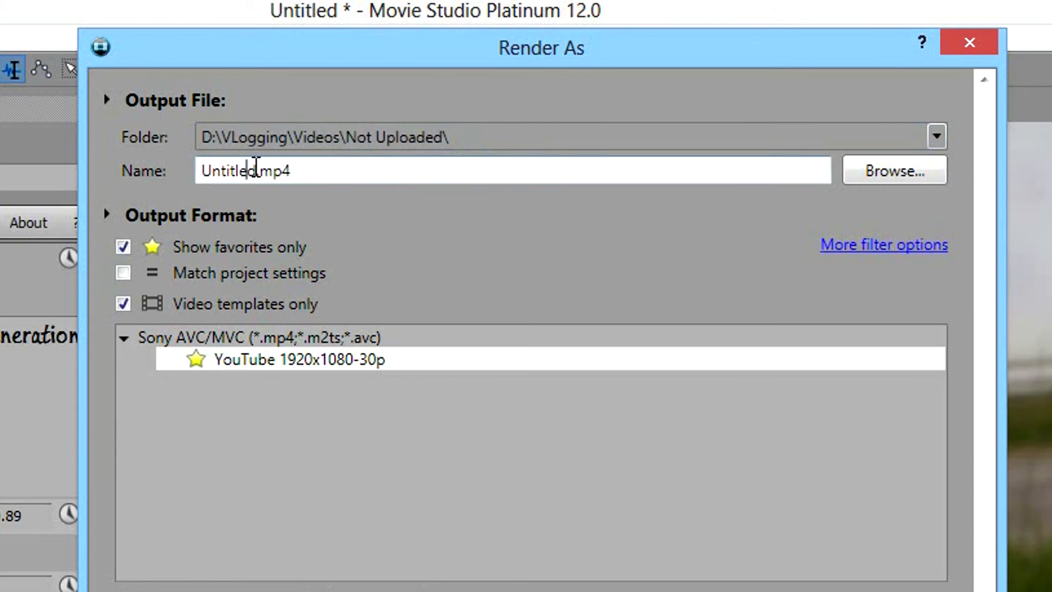
pyautogui.doubleClick(255, 172)
pyautogui.write('Powe Ge')
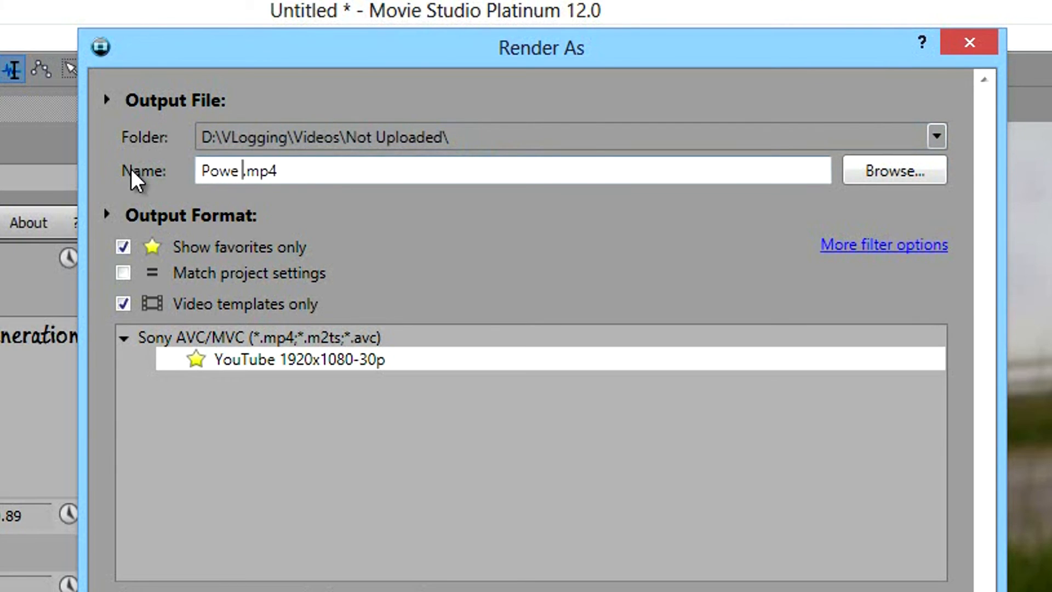
pyautogui.press('BackSpace')
pyautogui.press('BackSpace')
pyautogui.press('BackSpace')
pyautogui.write('r generation')
pyautogui.hotkey('ctrl', 'Left')
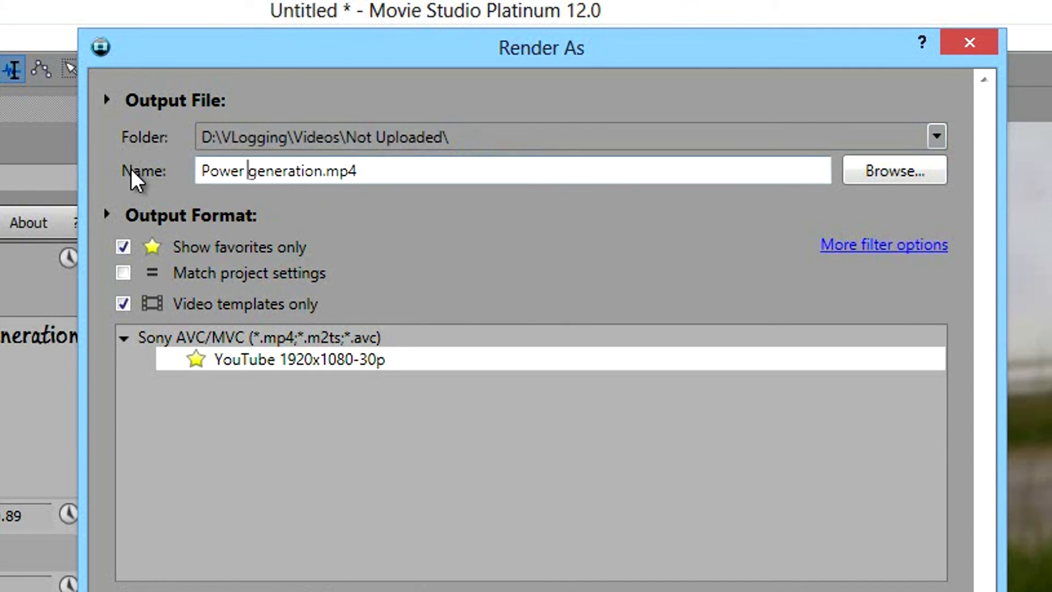
pyautogui.press('Delete')
pyautogui.write('G')
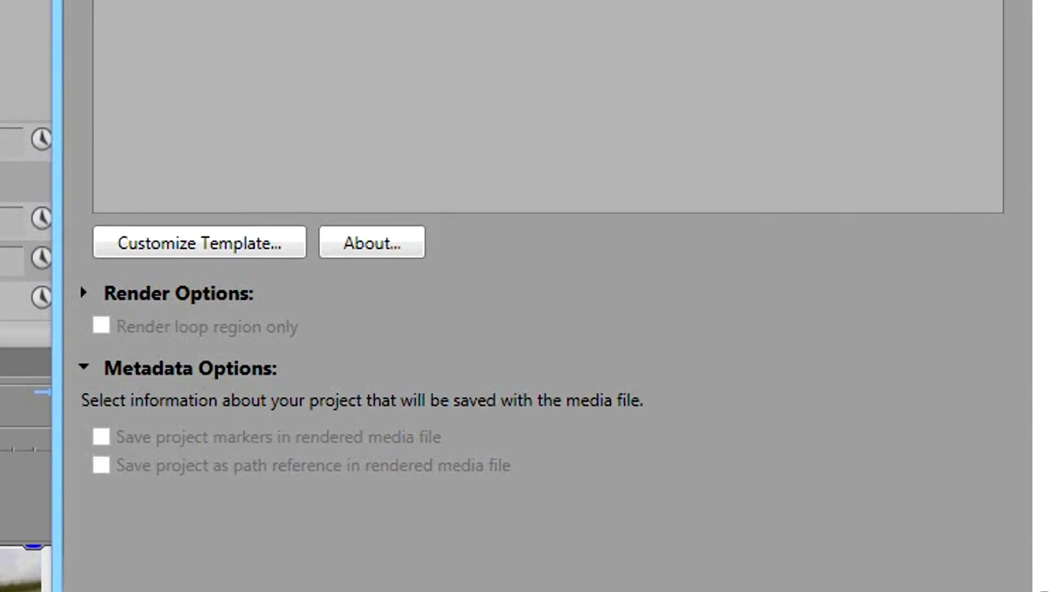
# Render the movie with the YouTube 1920x1080-30p template, and play the finished file in the media player, pausing it at 00:11.
pyautogui.click(795, 547)
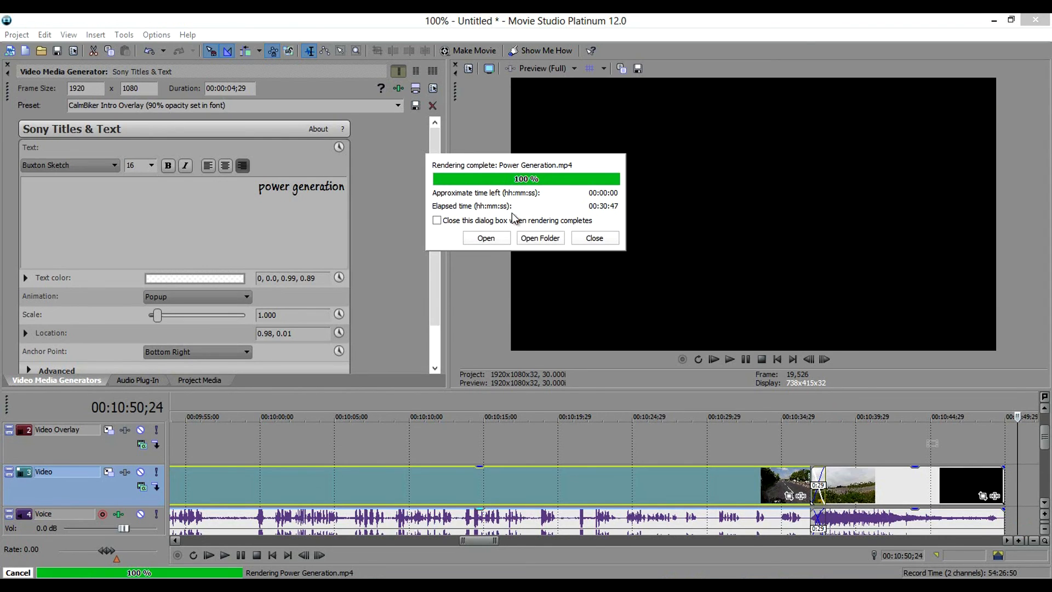
pyautogui.click(485, 238)
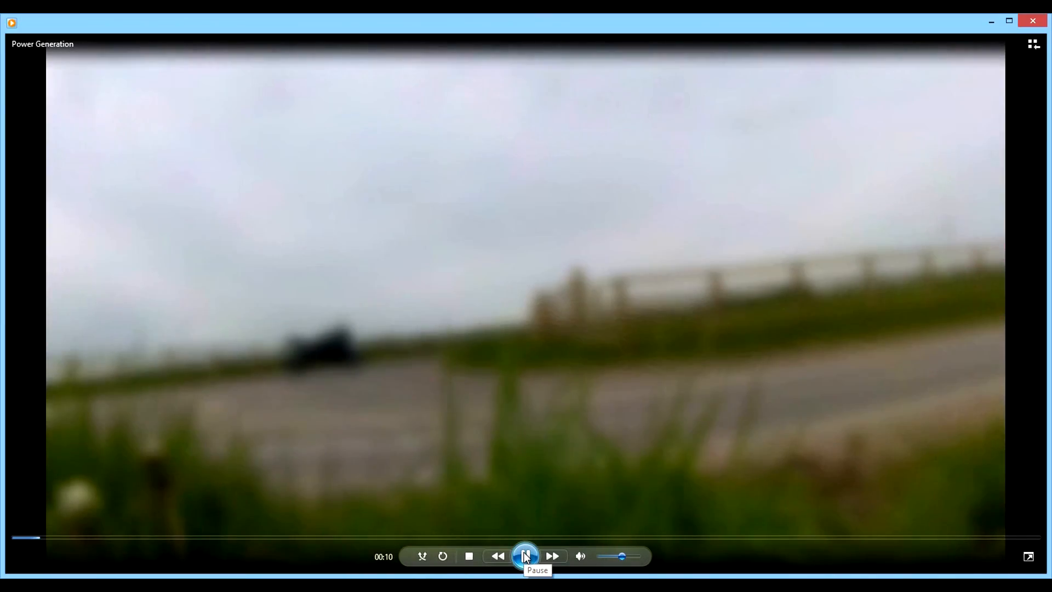
pyautogui.click(525, 557)
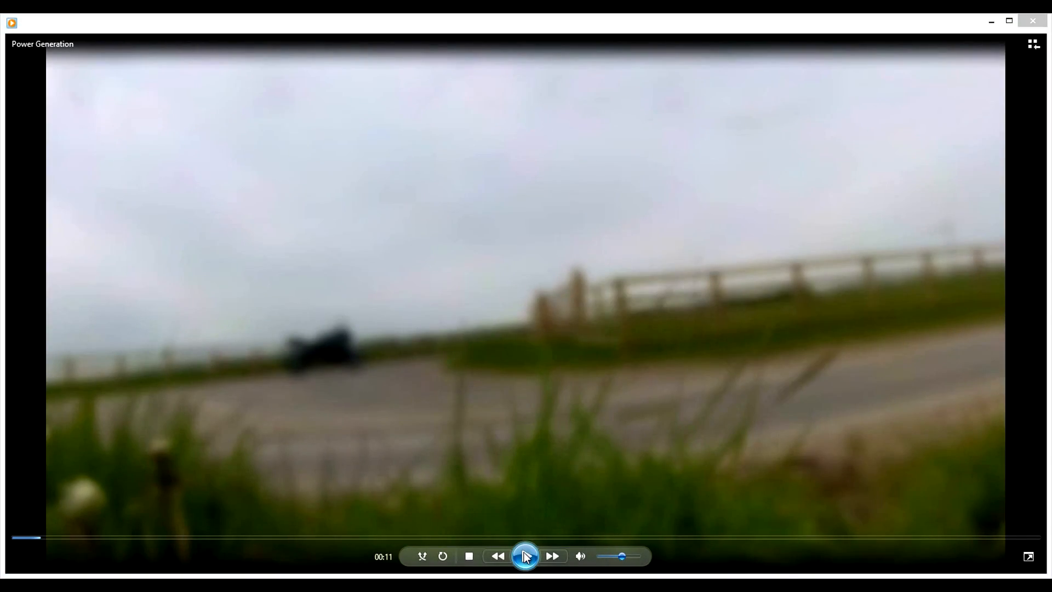